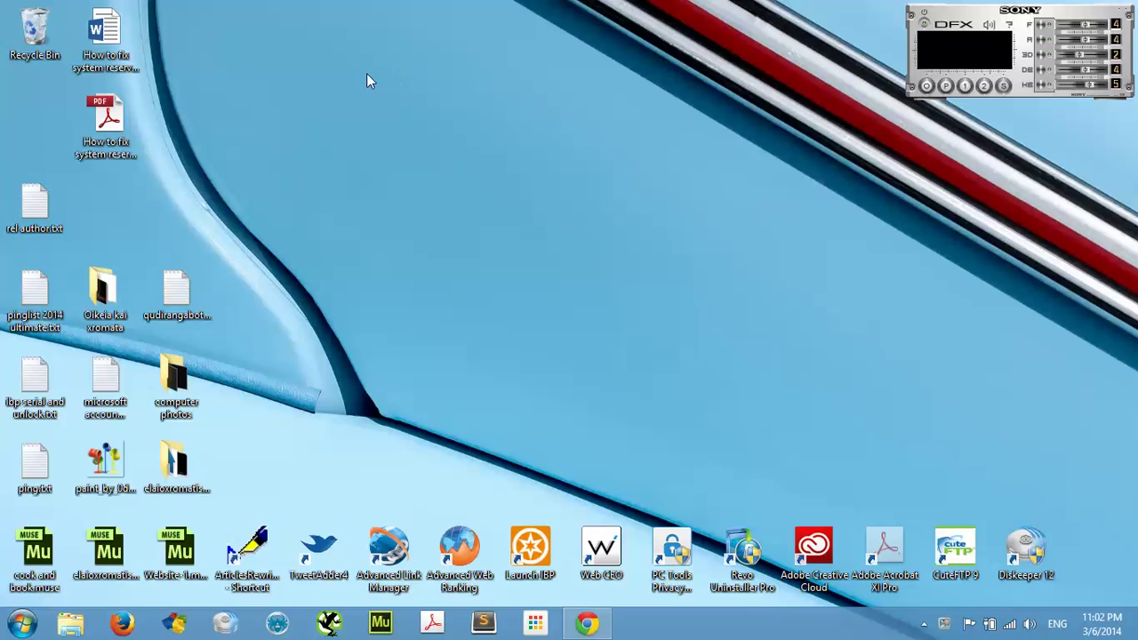
Launch Computer Management from This PC's Manage option in the StartIsBack Start menu.
left_click_drag(350, 71, 708, 305)
left_click(24, 625)
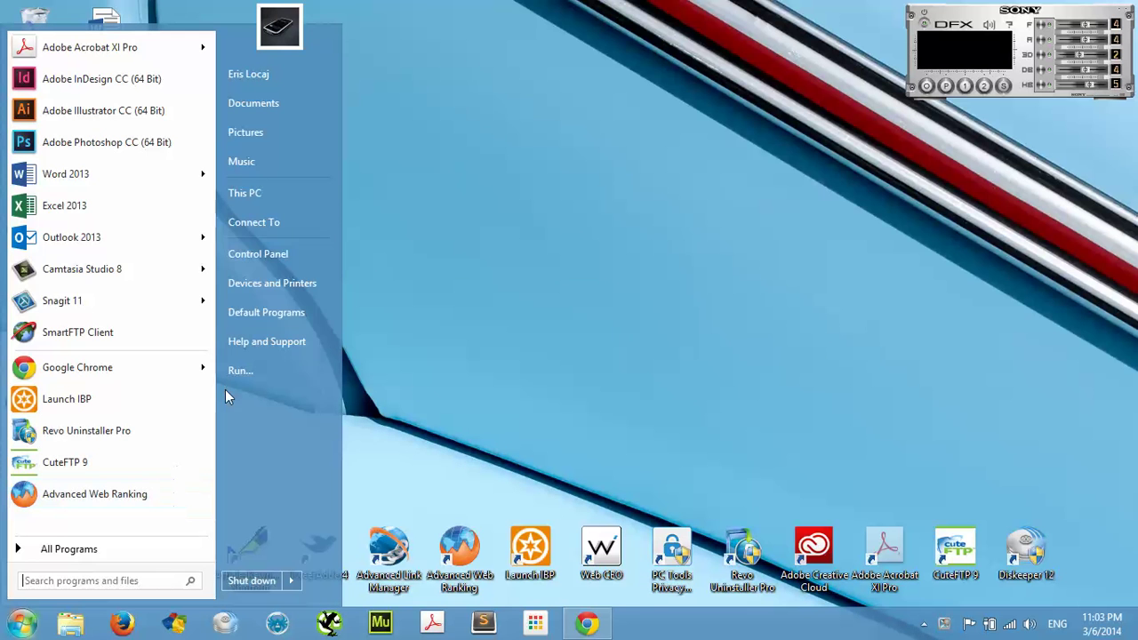
right_click(259, 196)
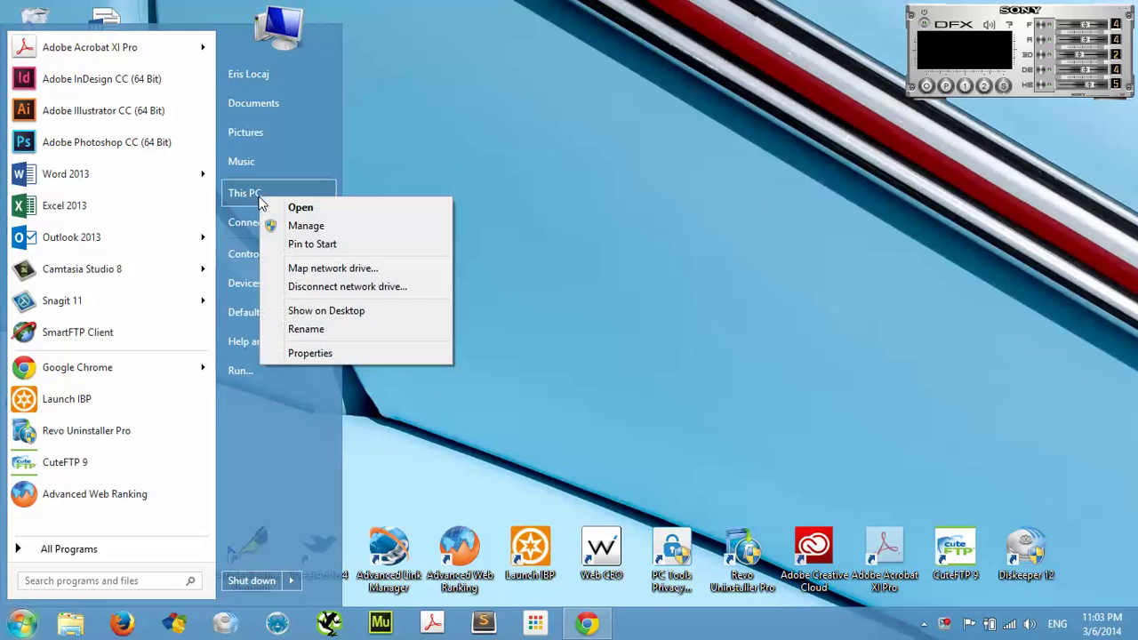
left_click(302, 227)
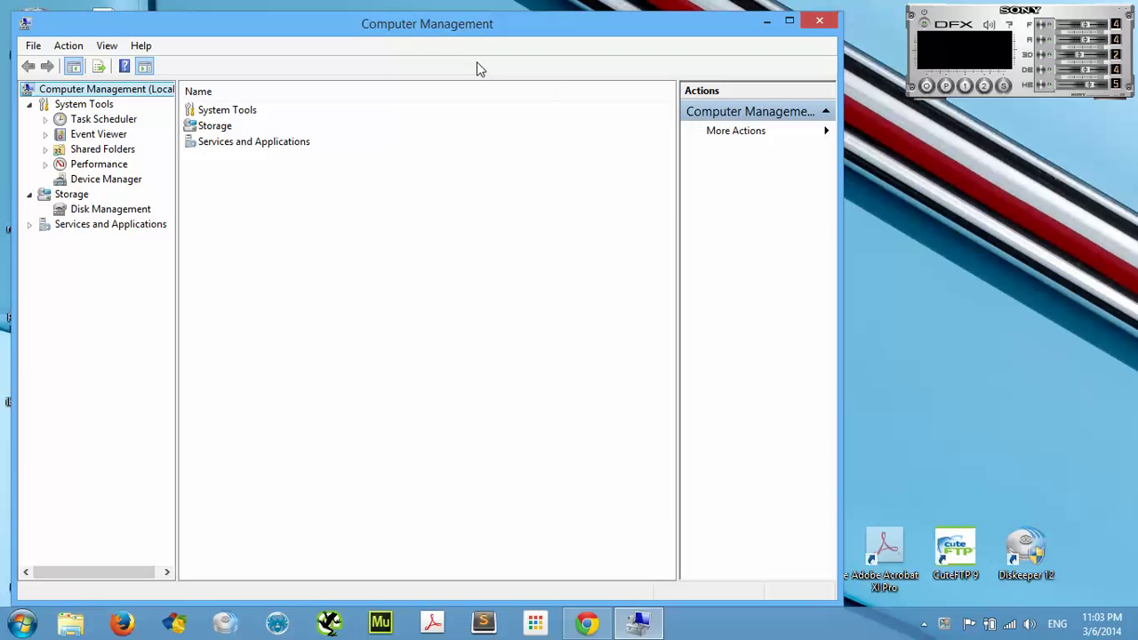
Show Disk Management and inspect Disk 0's System Reserved, C: and Data (E:) partitions.
left_click_drag(494, 24, 638, 38)
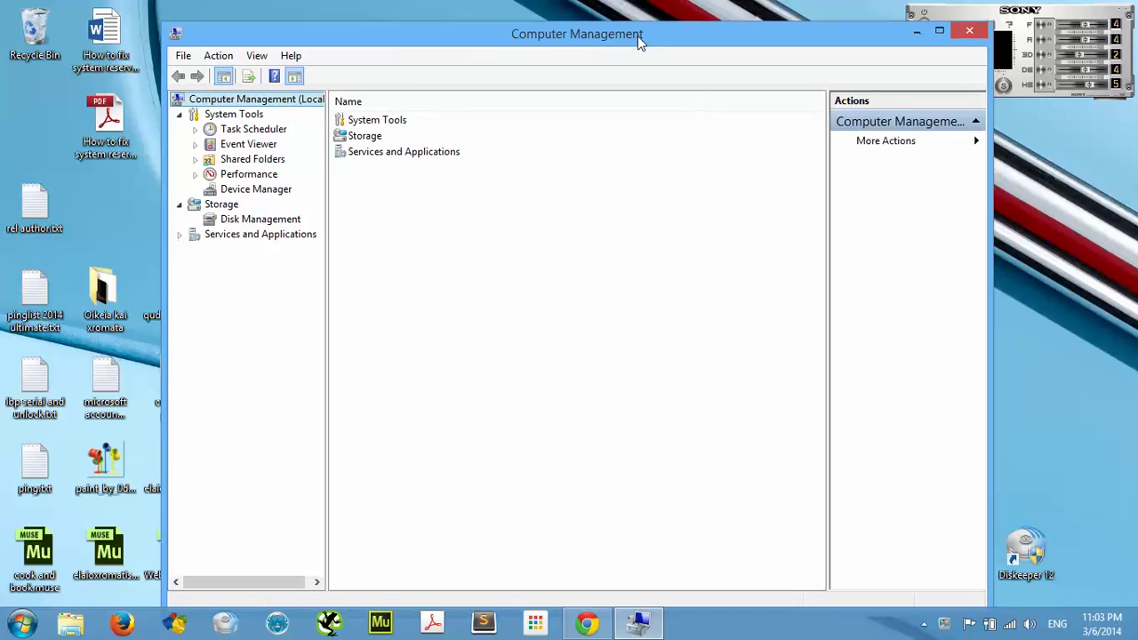
left_click(248, 222)
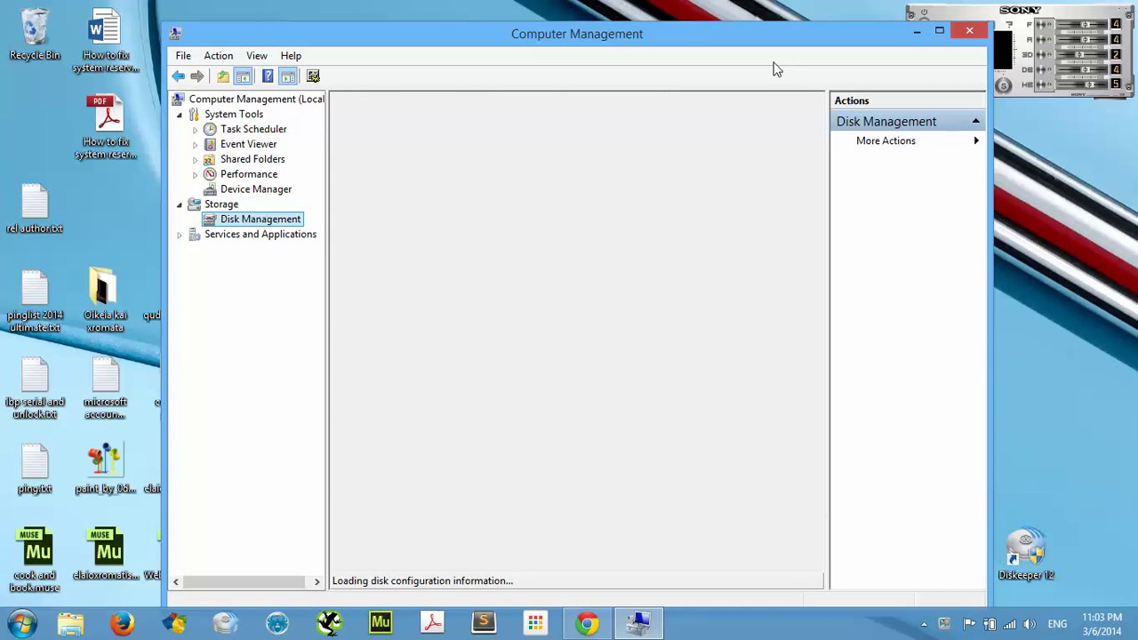
left_click(488, 375)
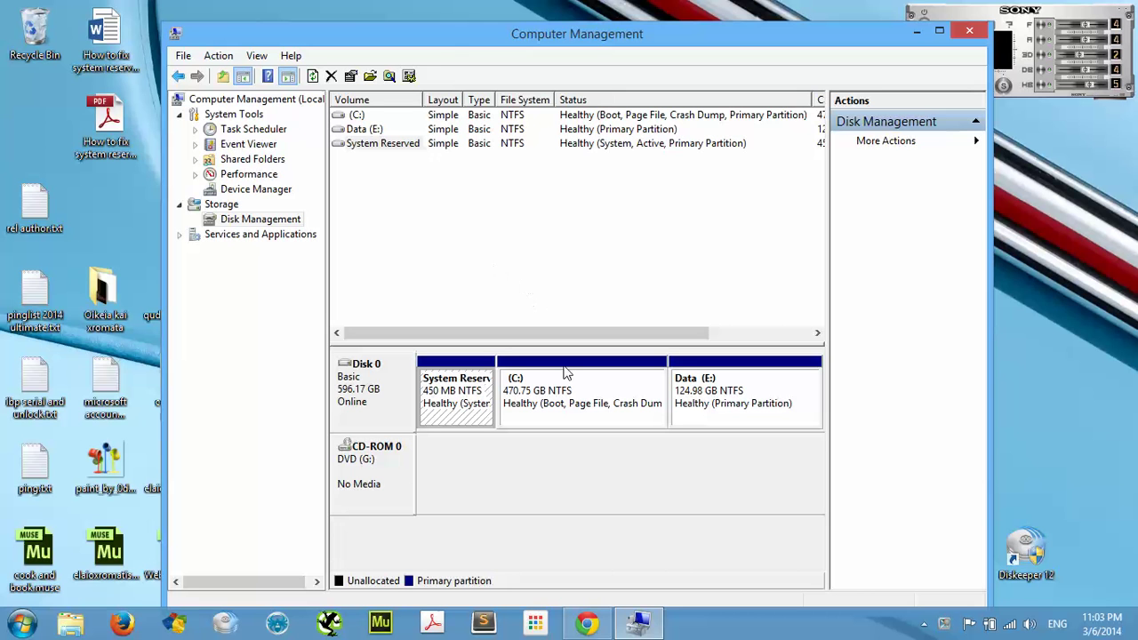
left_click(575, 386)
left_click(717, 404)
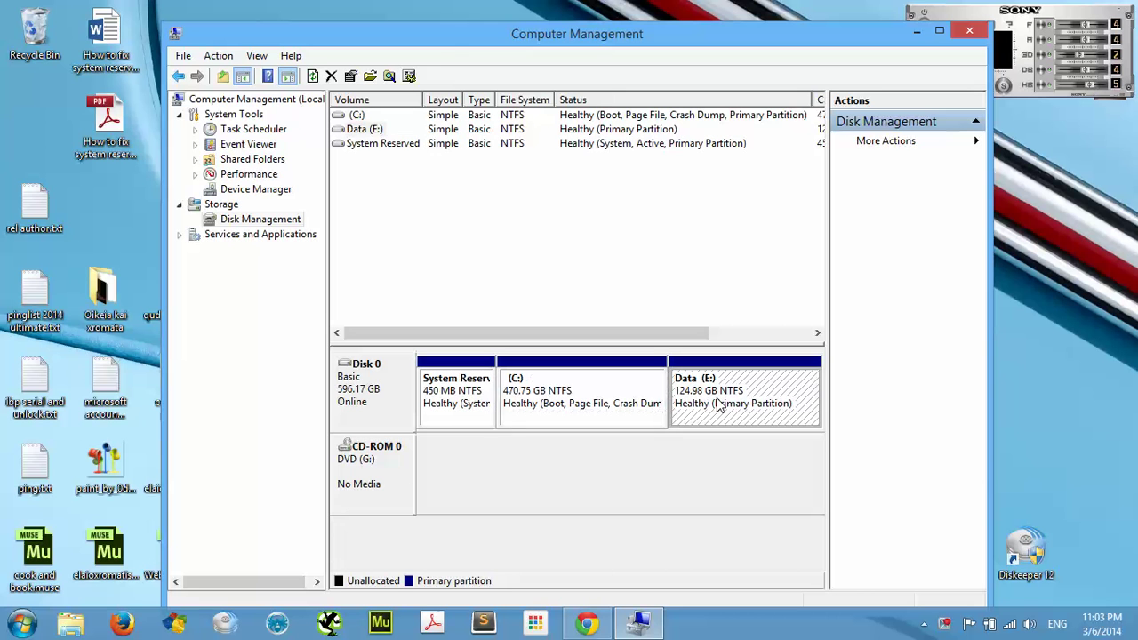
left_click(640, 400)
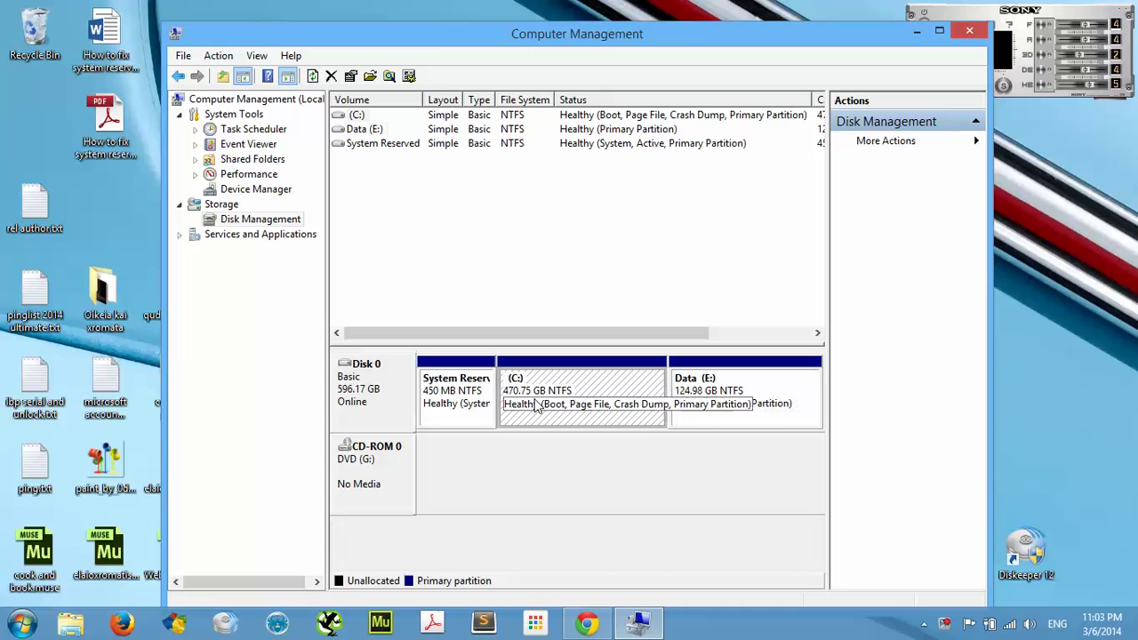
left_click(450, 397)
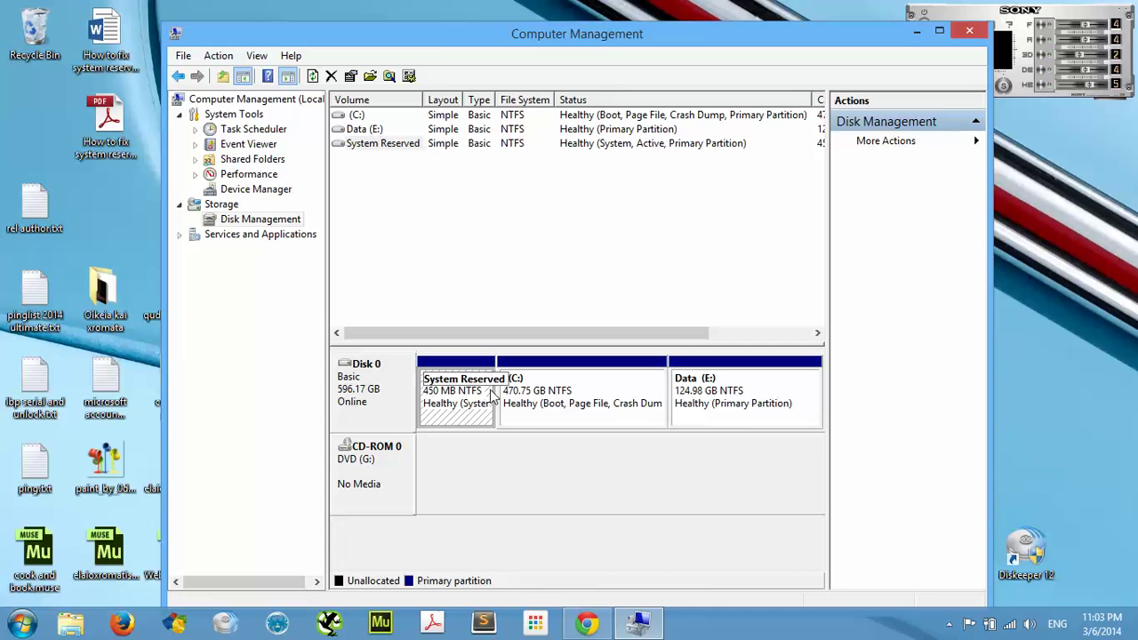
Re-check the C:, Data (E:) and System Reserved partitions, then close Computer Management.
left_click(558, 397)
left_click(735, 382)
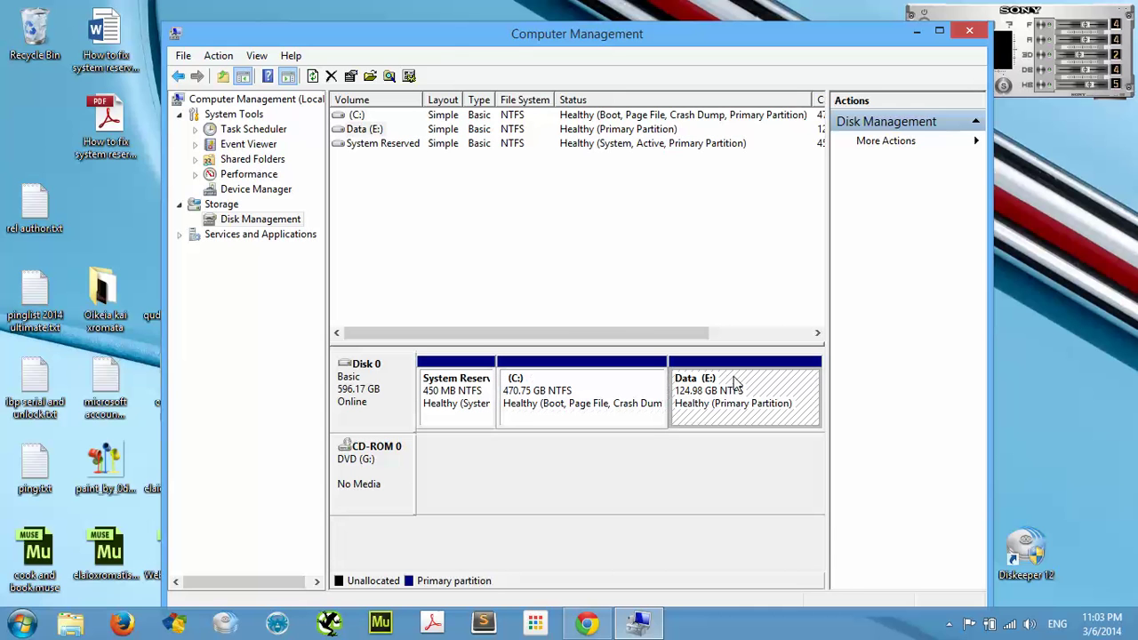
left_click(587, 392)
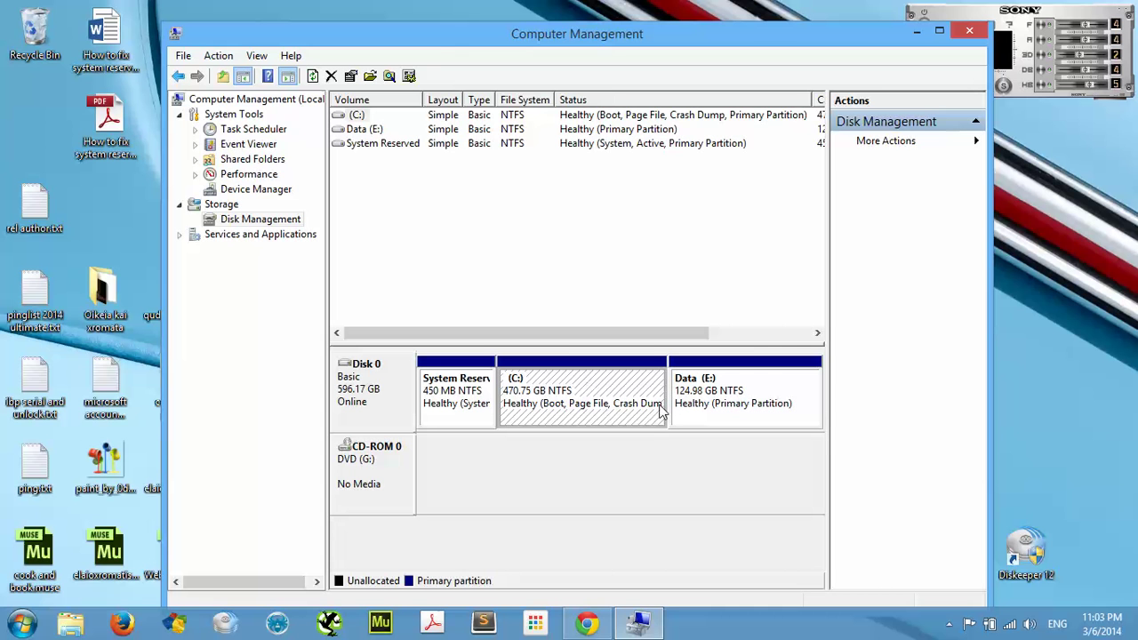
left_click(749, 397)
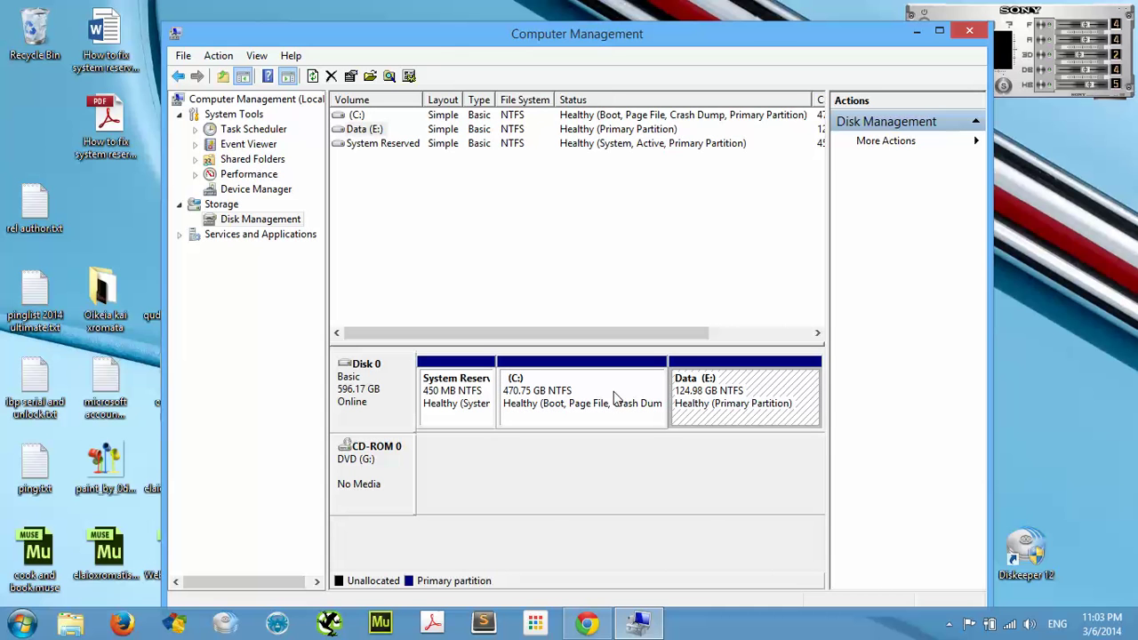
left_click(487, 390)
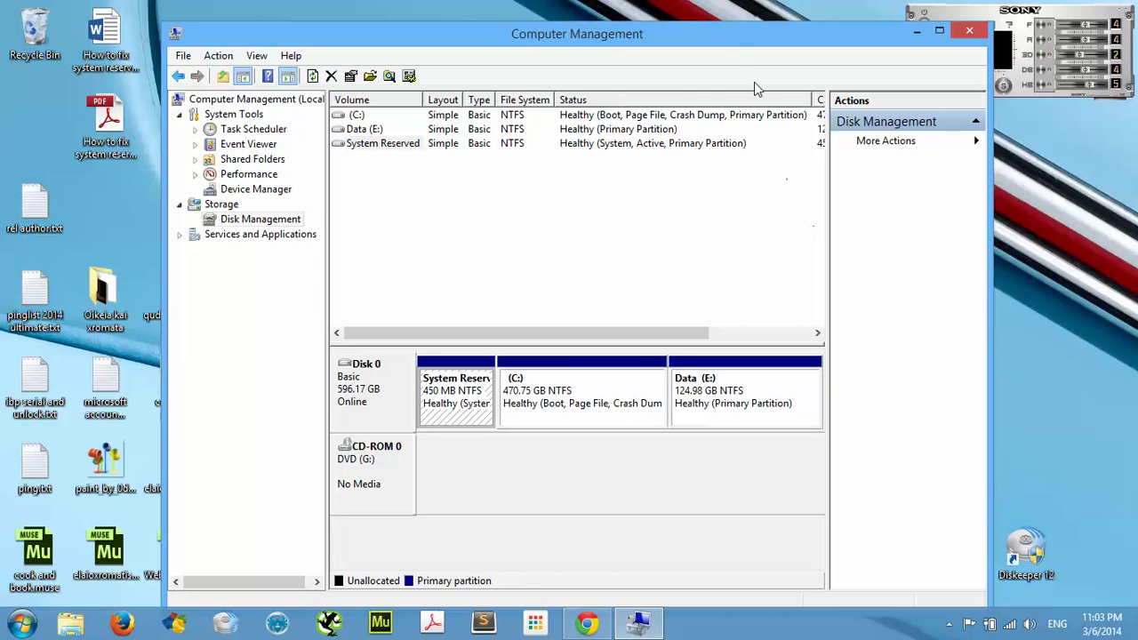
left_click_drag(730, 40, 729, 23)
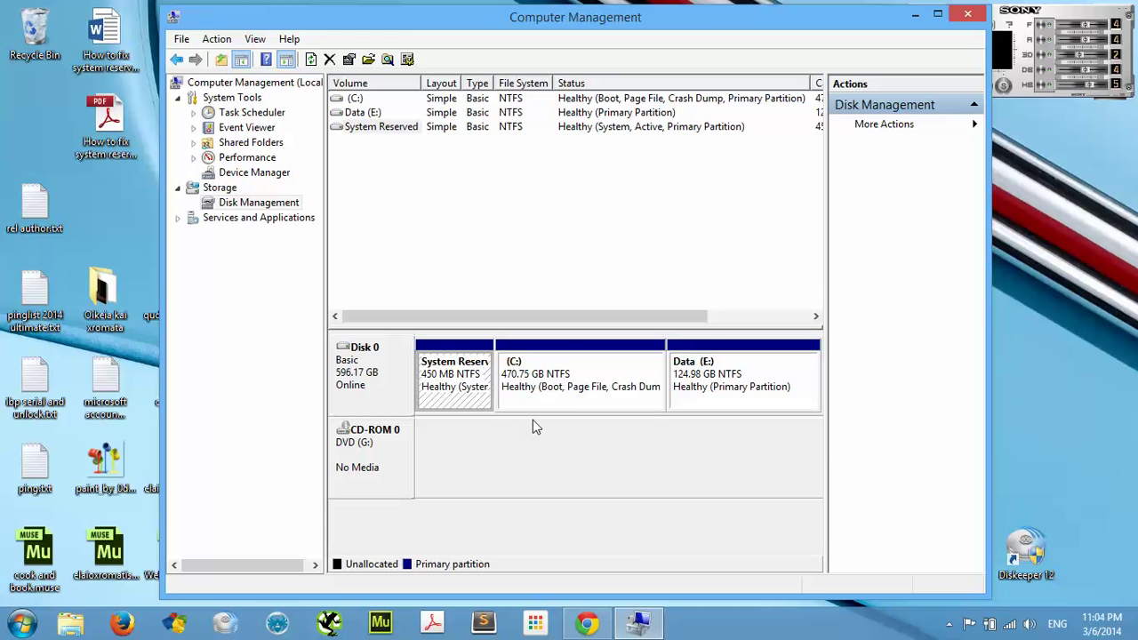
left_click(563, 398)
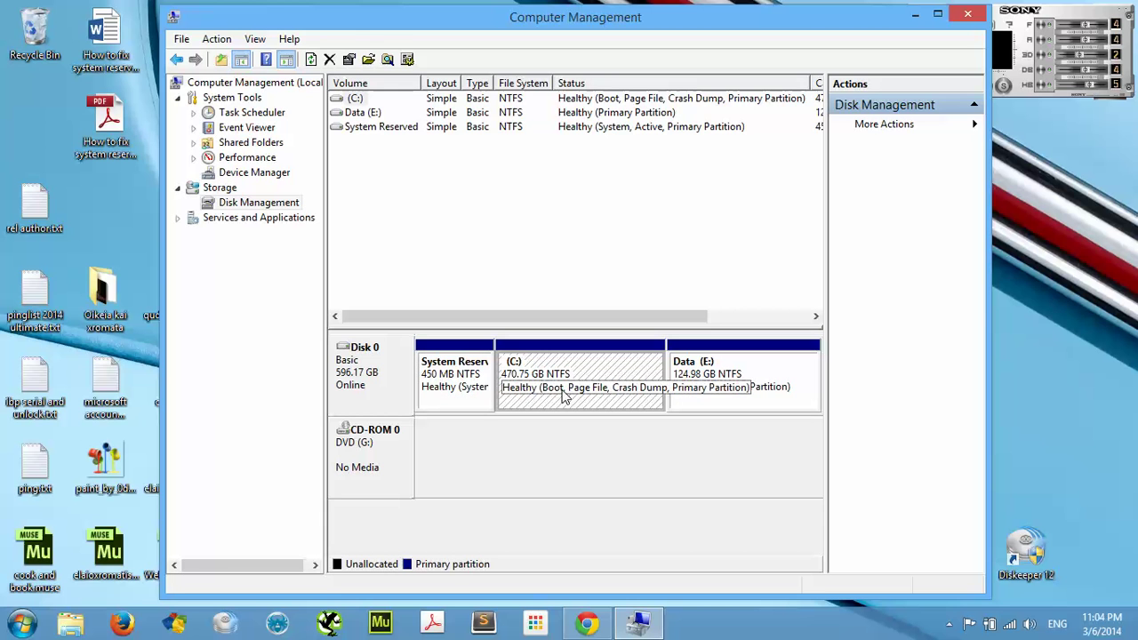
left_click(967, 13)
Open StartIsBack Properties from the Start button and view its About page with version 1.5.2.
left_click(20, 626)
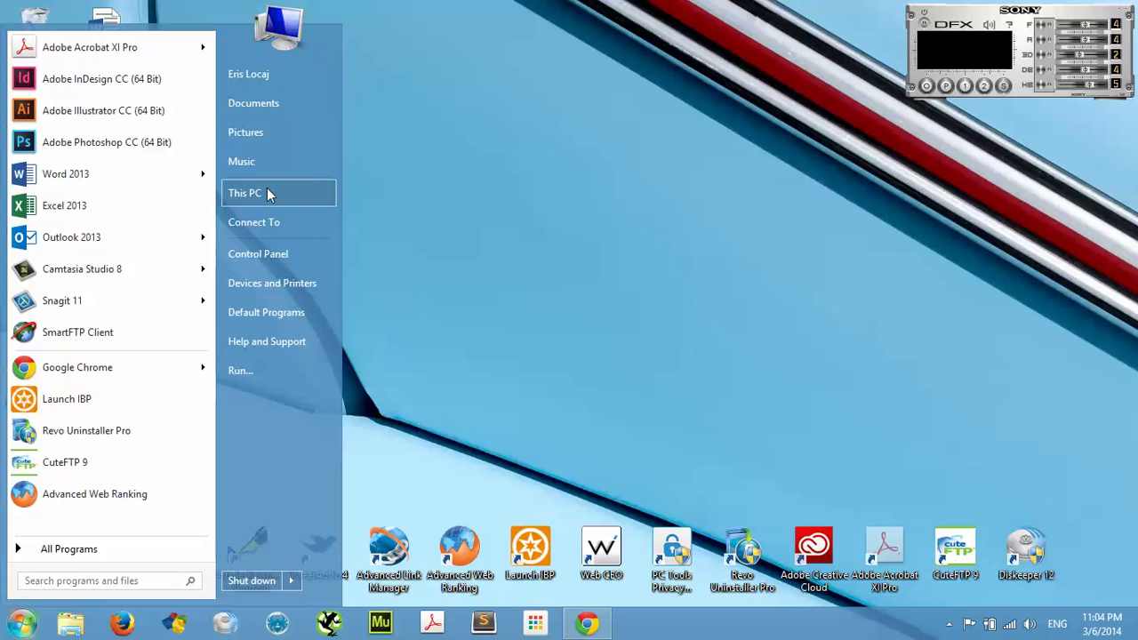
right_click(20, 622)
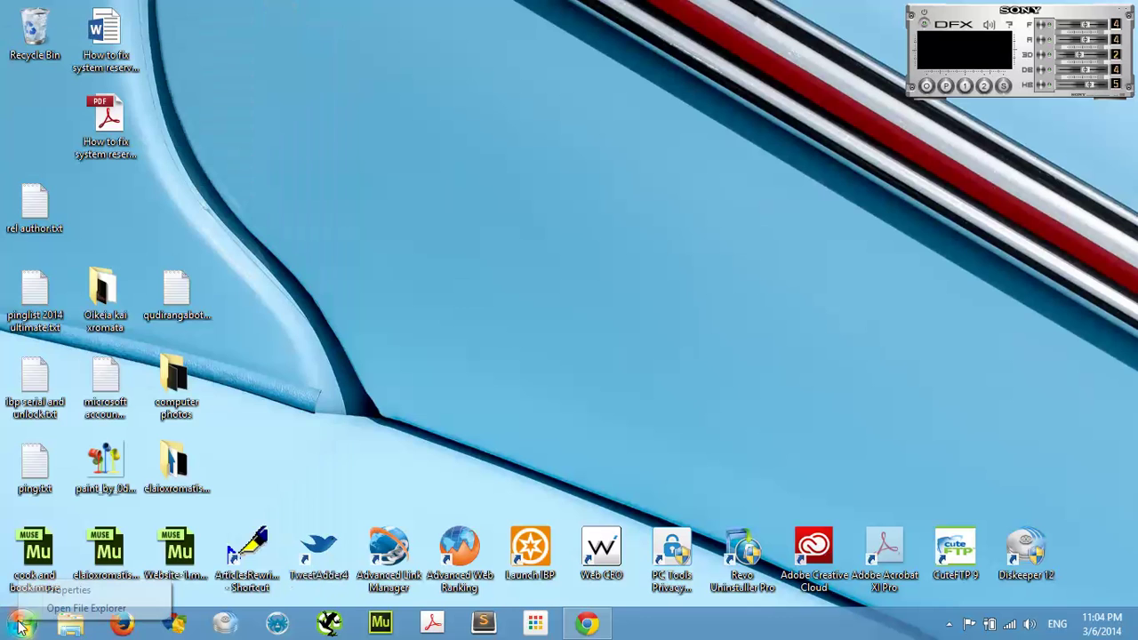
left_click(80, 608)
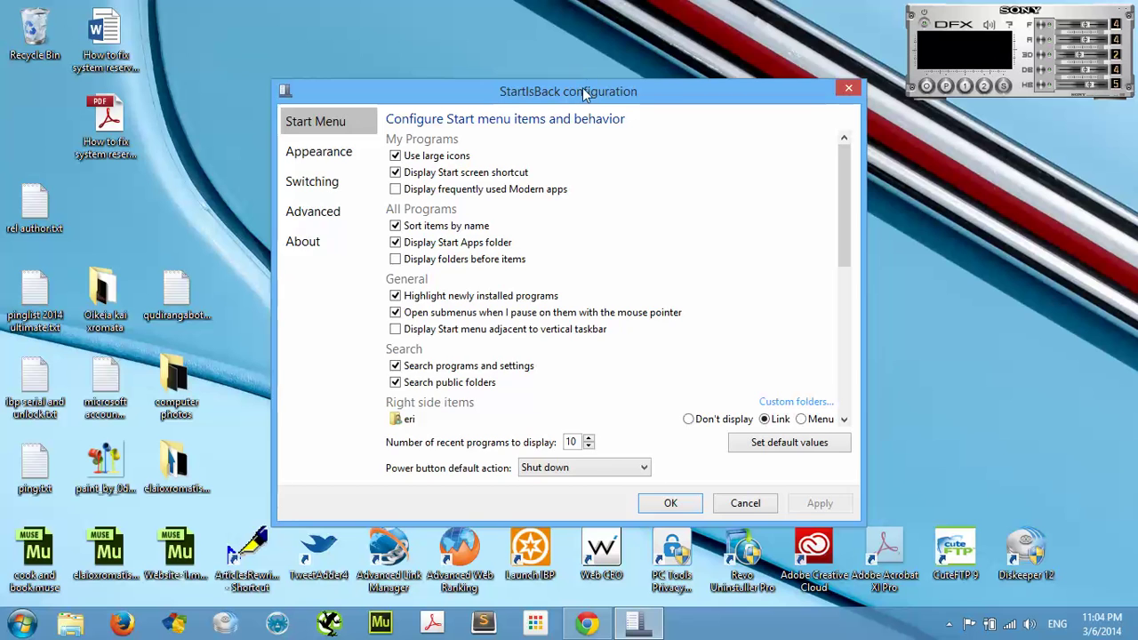
left_click_drag(583, 84, 646, 61)
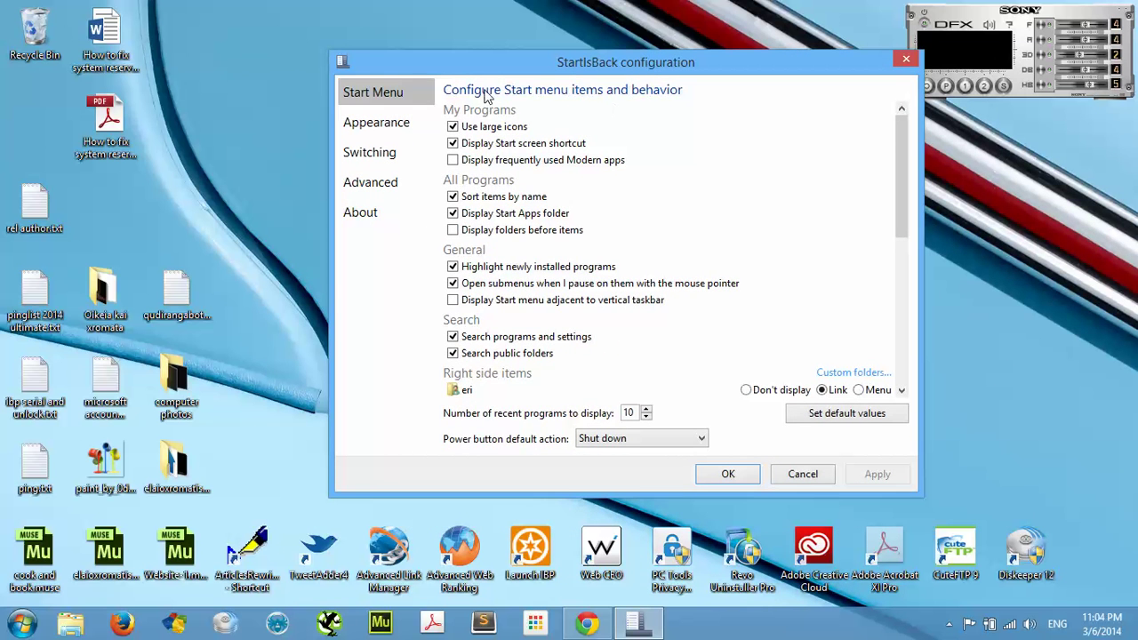
left_click(380, 211)
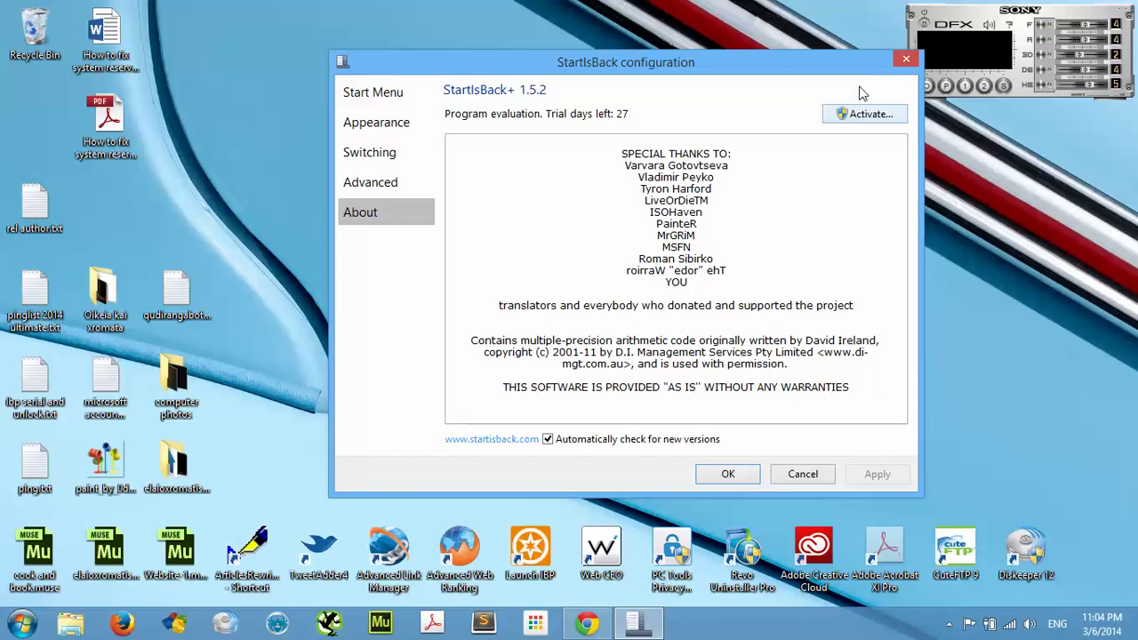
Close StartIsBack configuration and relaunch Computer Management through This PC's Manage option.
left_click(907, 62)
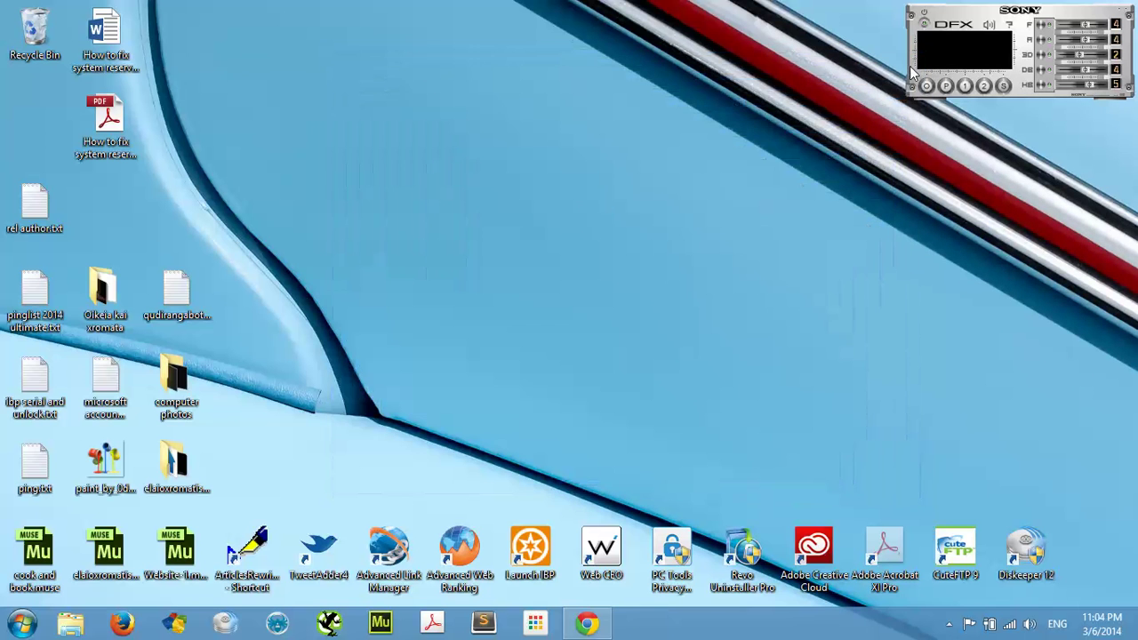
left_click(21, 623)
right_click(246, 191)
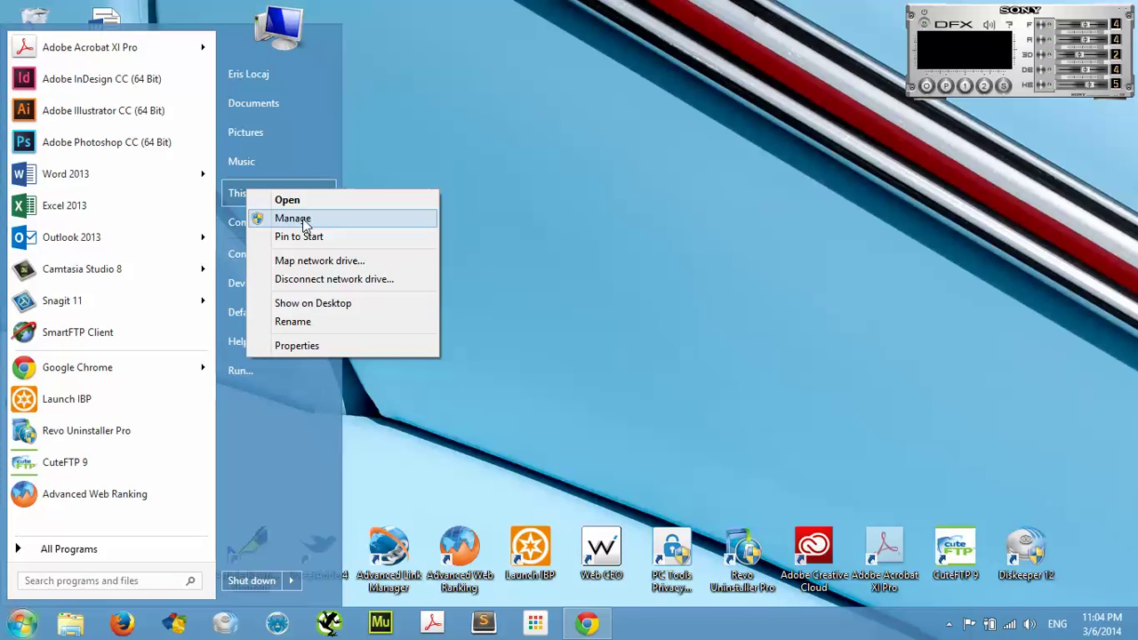
left_click(462, 161)
left_click(22, 622)
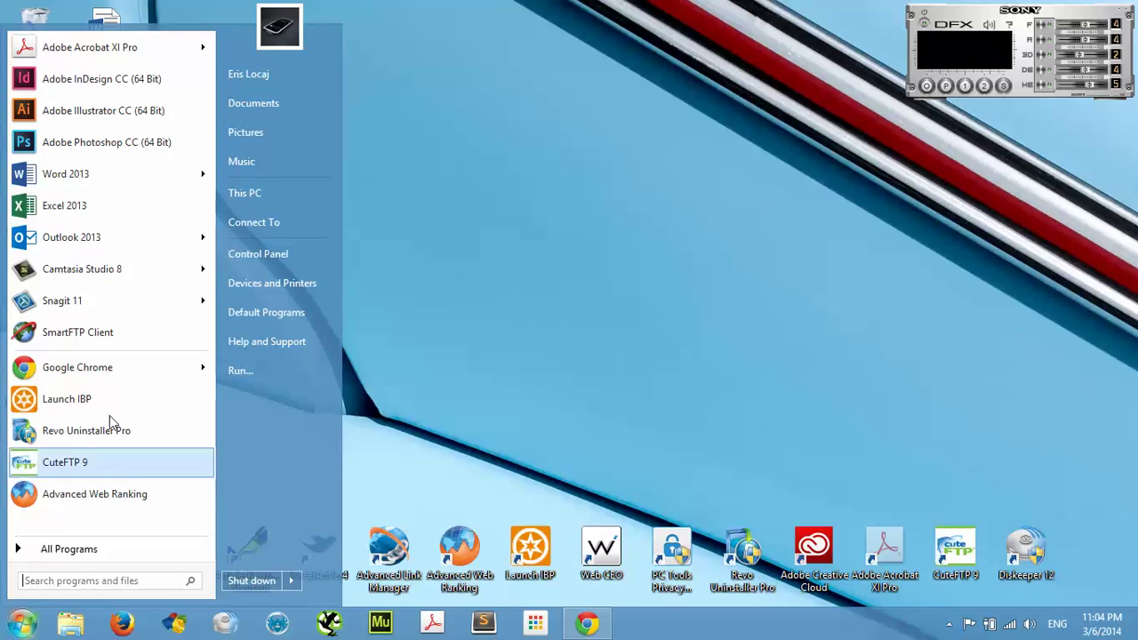
right_click(260, 200)
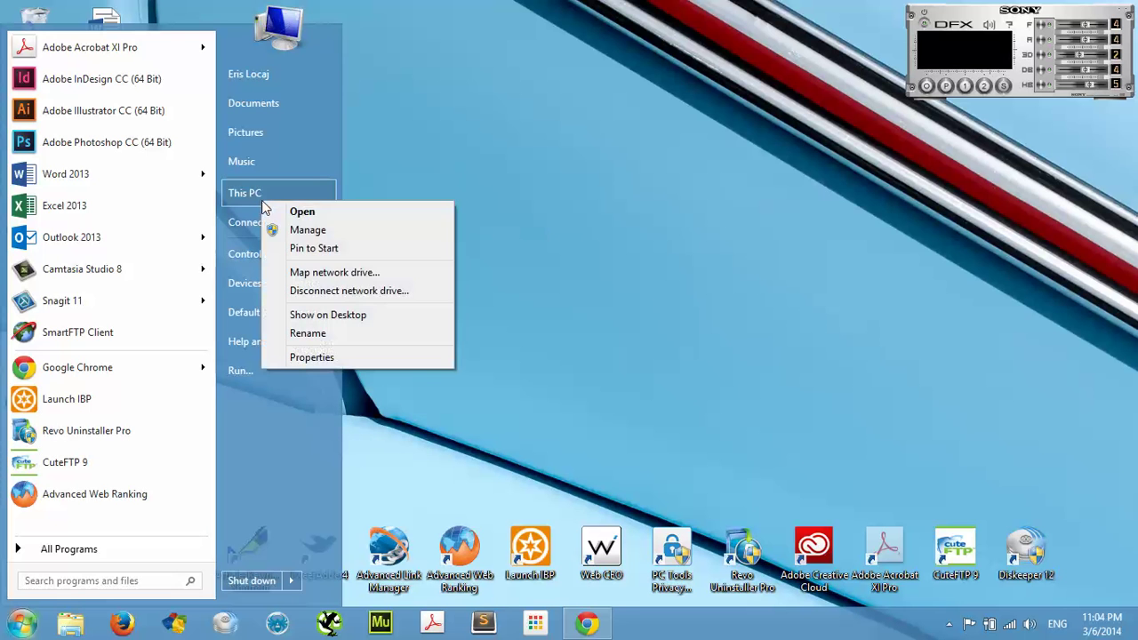
left_click(309, 231)
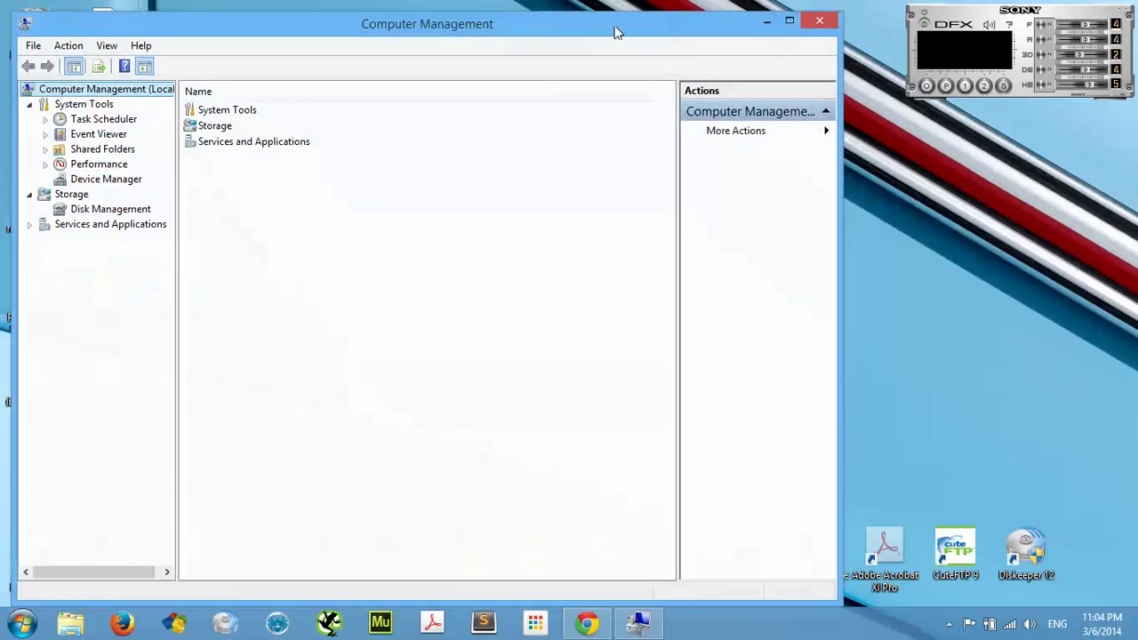
left_click_drag(617, 30, 739, 28)
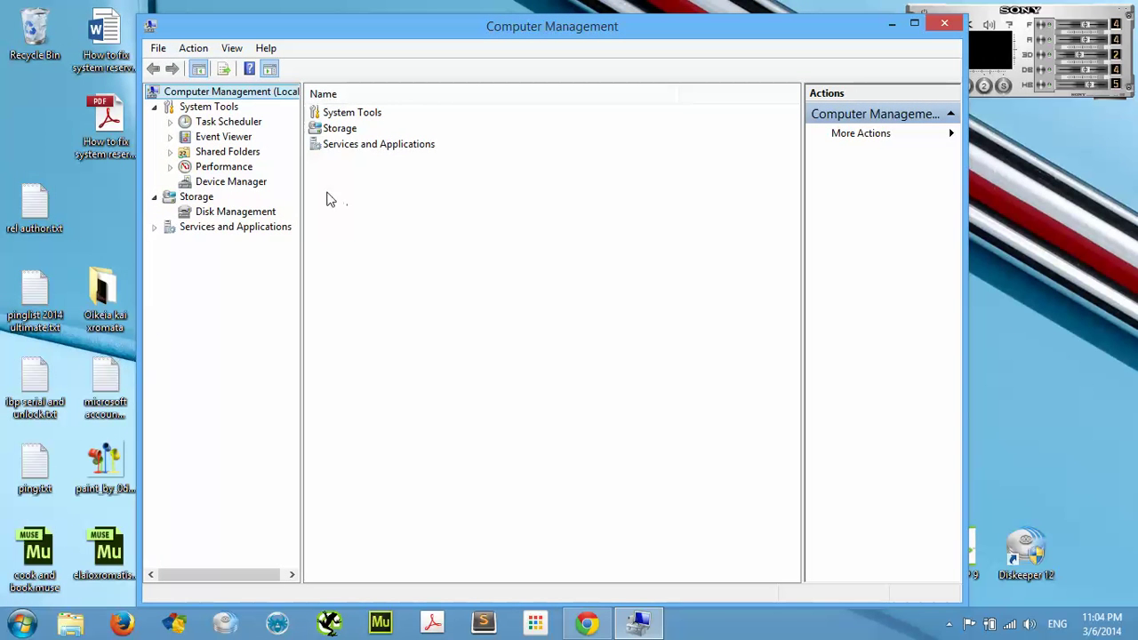
Show Disk Management and inspect the Data (E:) and C: partitions on Disk 0.
left_click(236, 211)
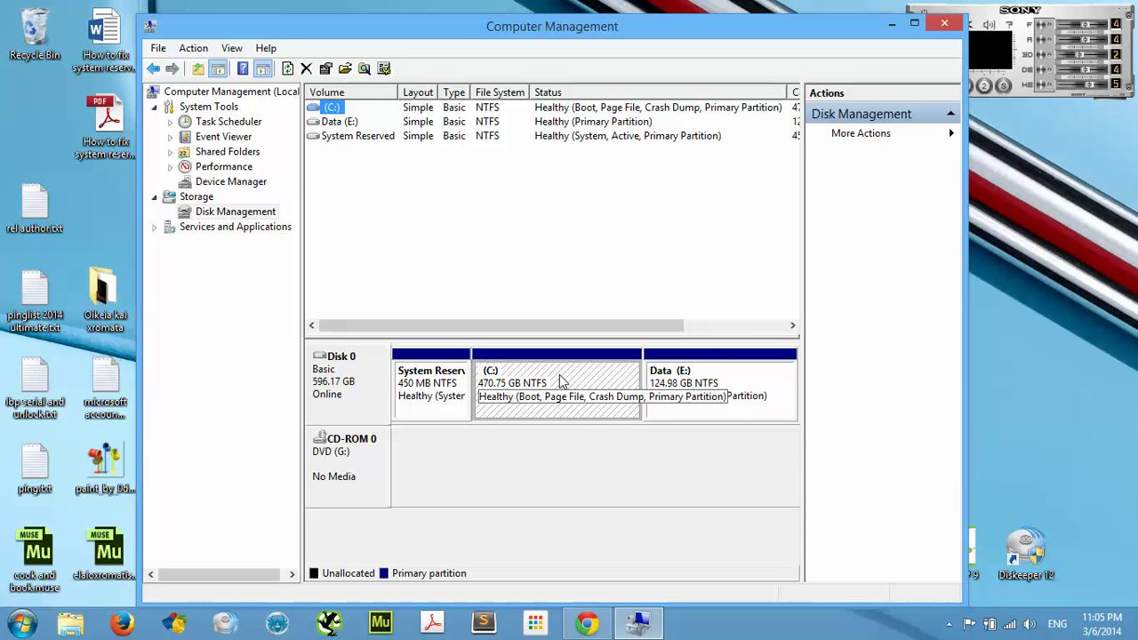
right_click(681, 389)
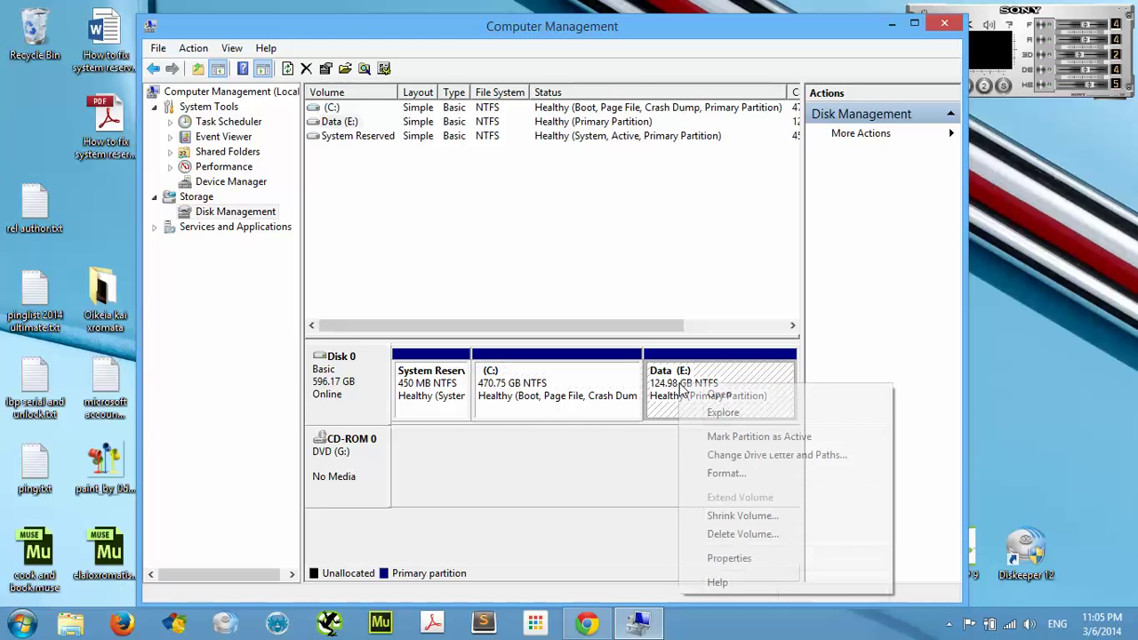
left_click(623, 425)
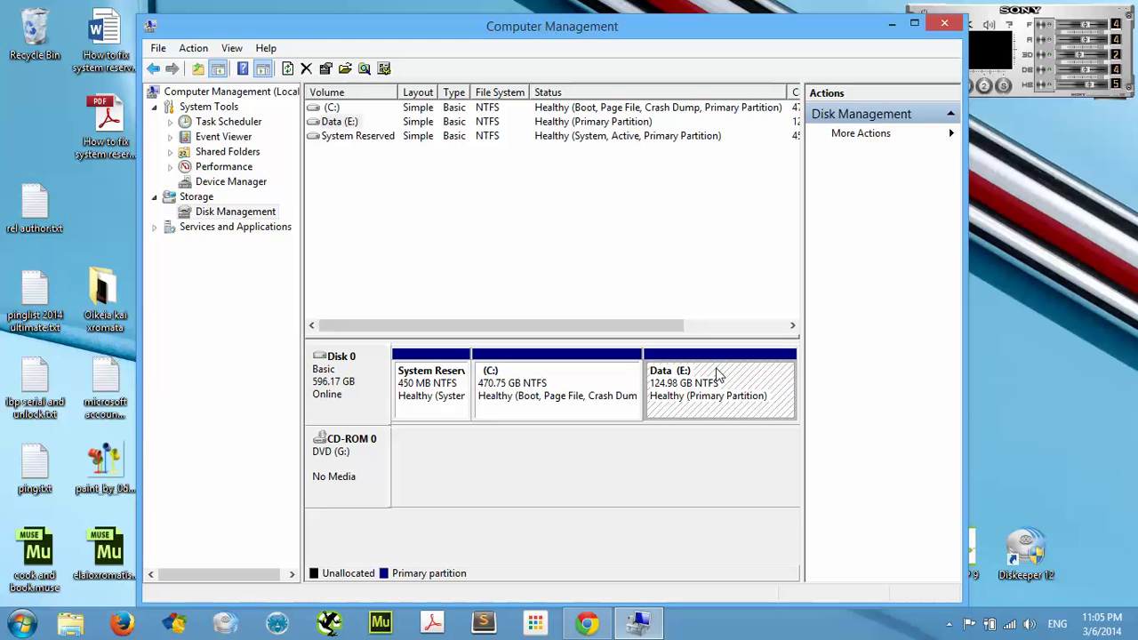
left_click(584, 395)
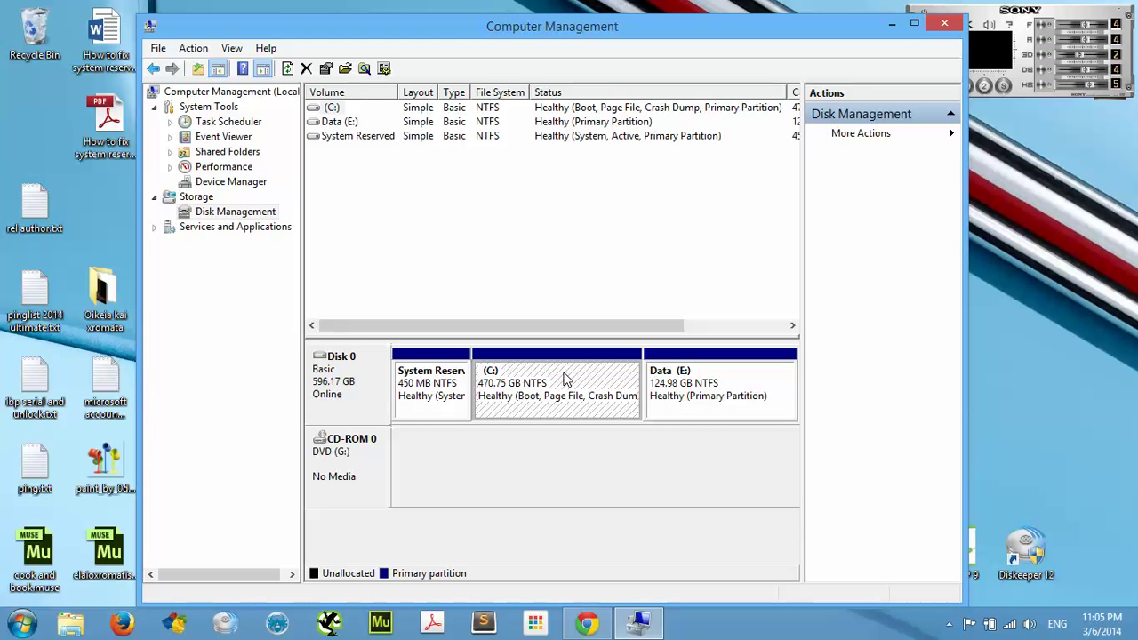
left_click(694, 382)
right_click(694, 382)
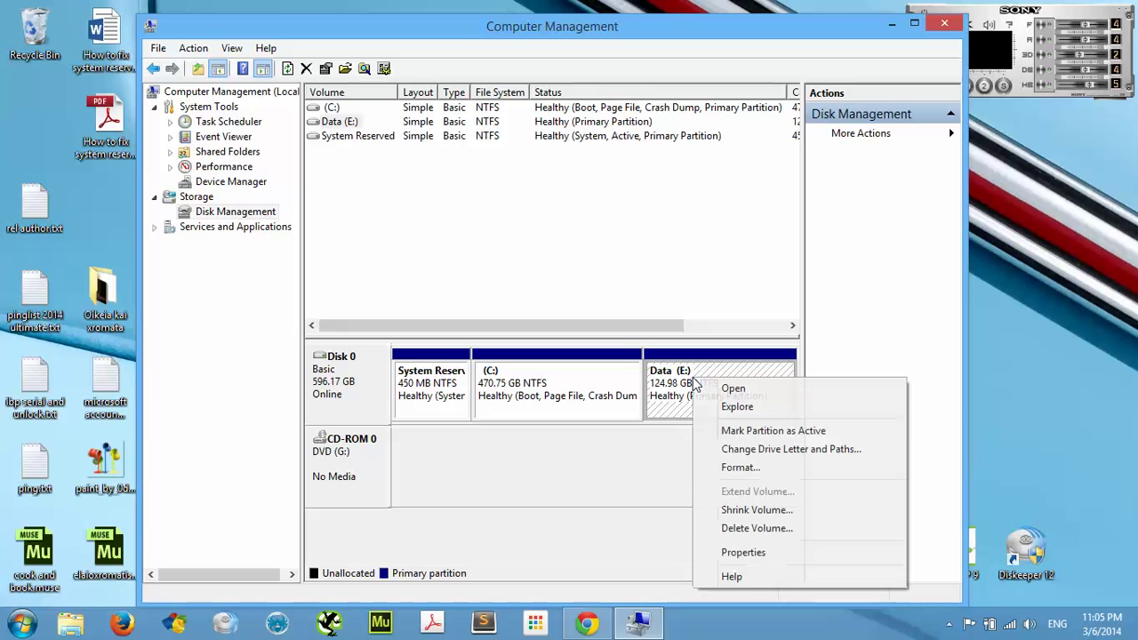
left_click(757, 510)
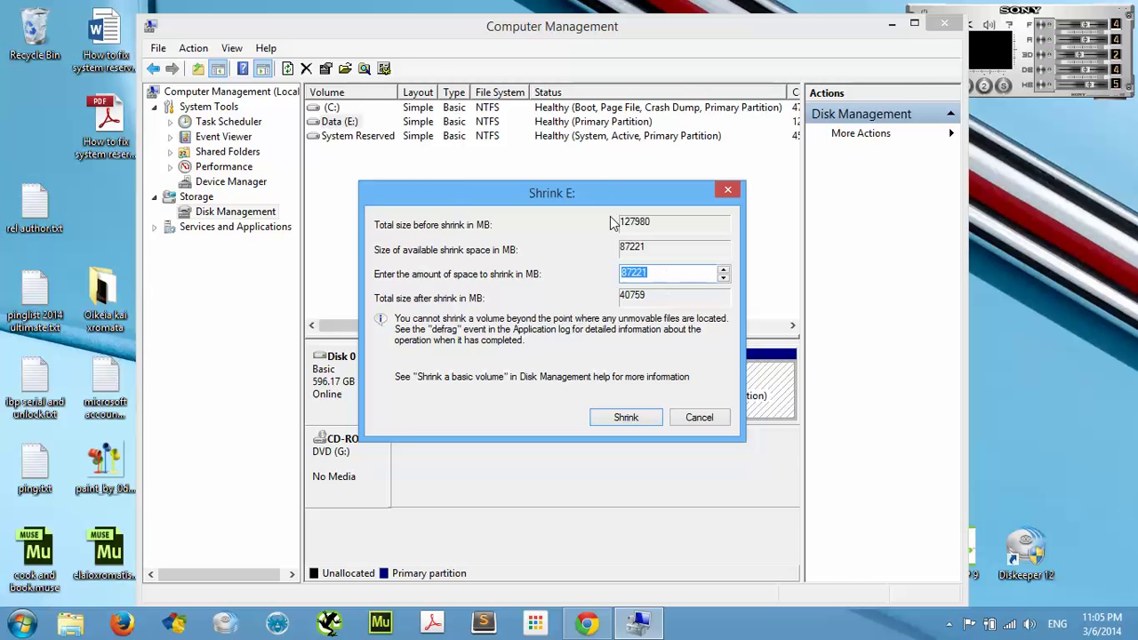
left_click_drag(592, 187, 739, 165)
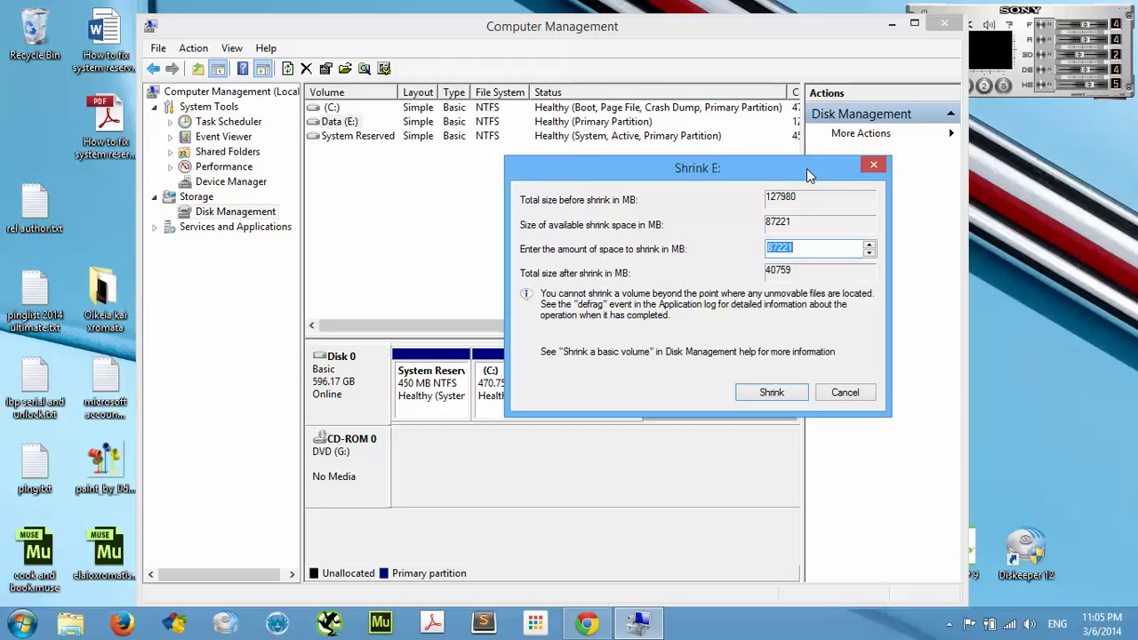
left_click_drag(808, 168, 729, 161)
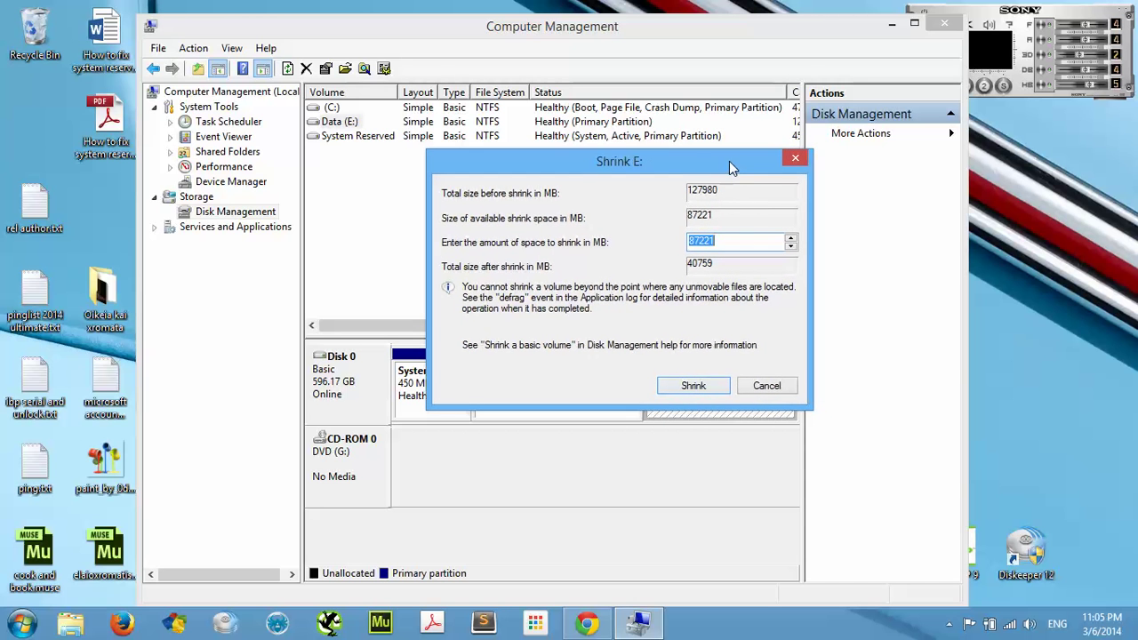
left_click(765, 385)
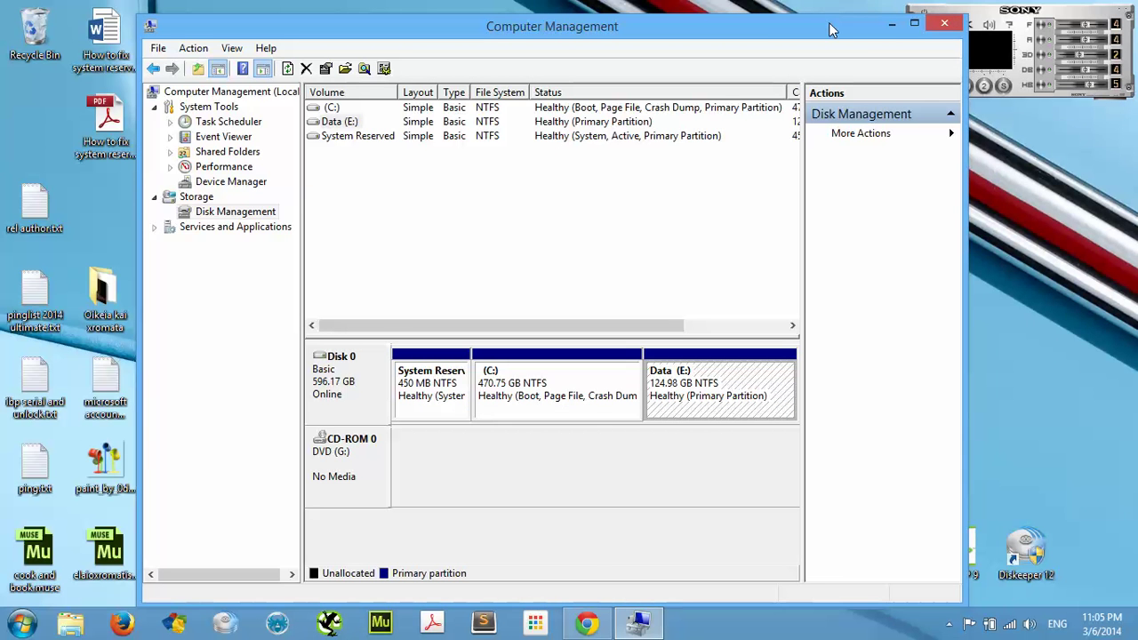
left_click_drag(831, 29, 836, 23)
Close Computer Management and launch MiniTool Partition Wizard Home Edition from All Programs.
left_click(949, 14)
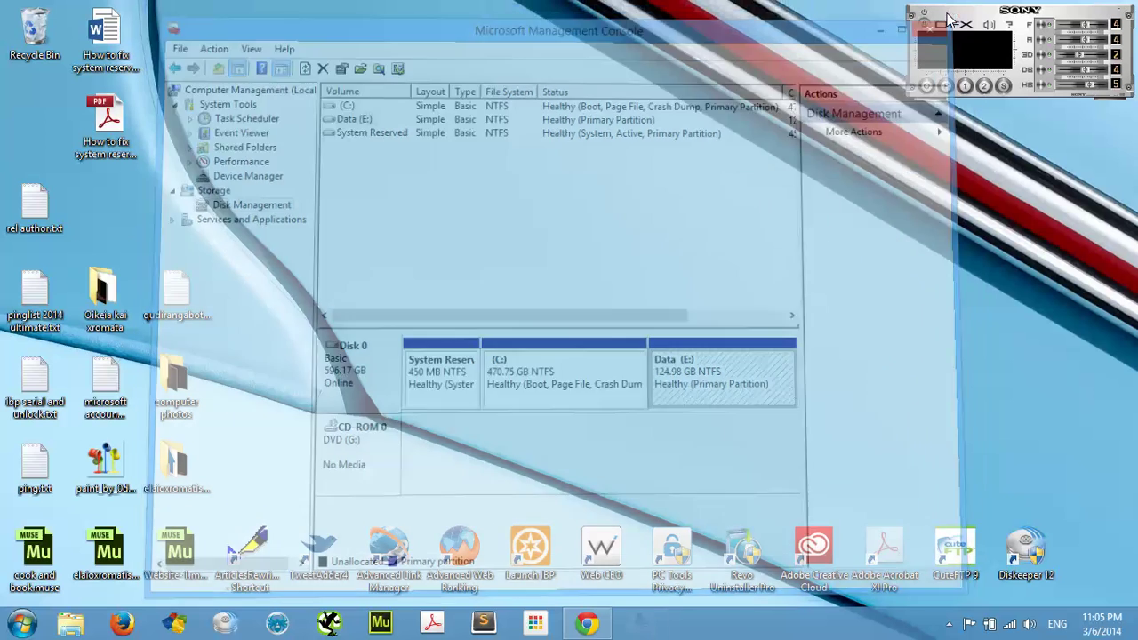
left_click(22, 624)
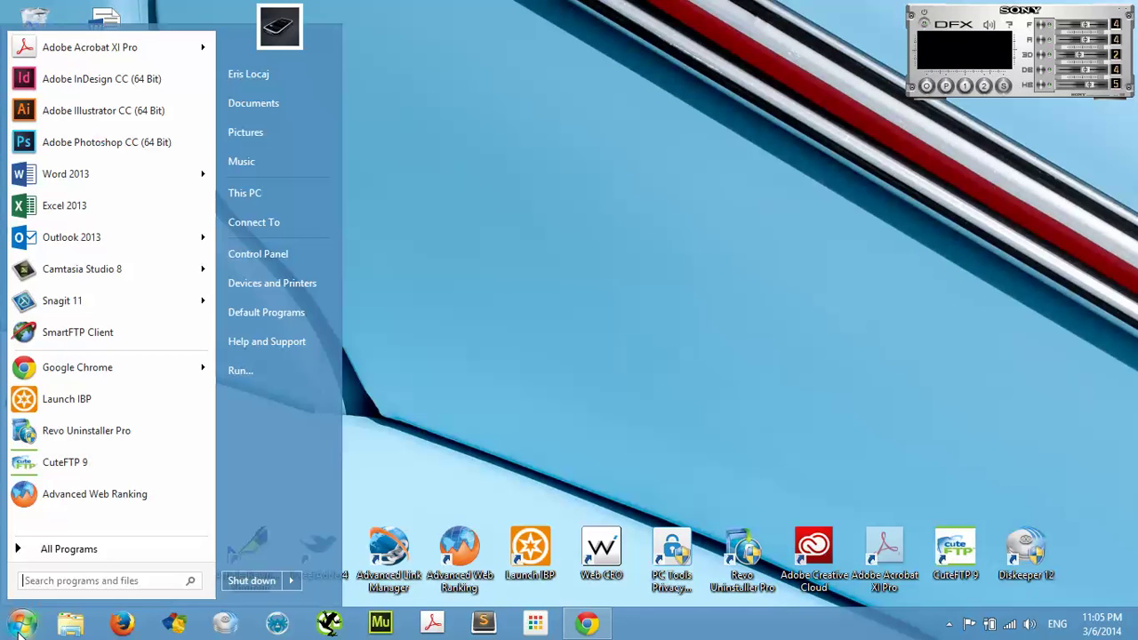
left_click(89, 548)
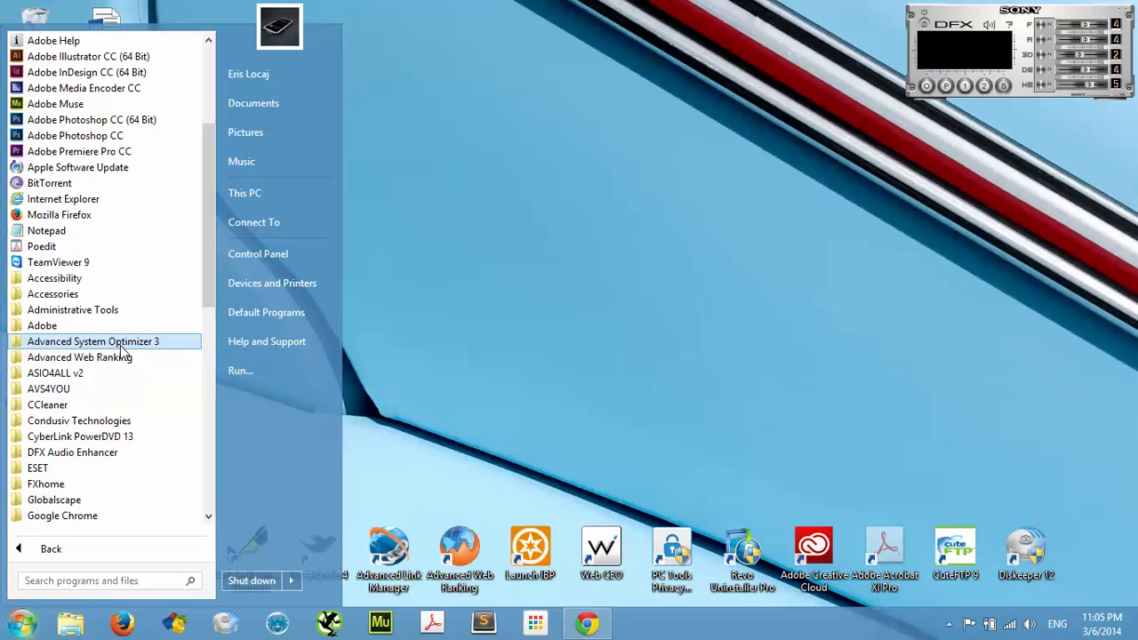
scroll(122, 353, "down", 3)
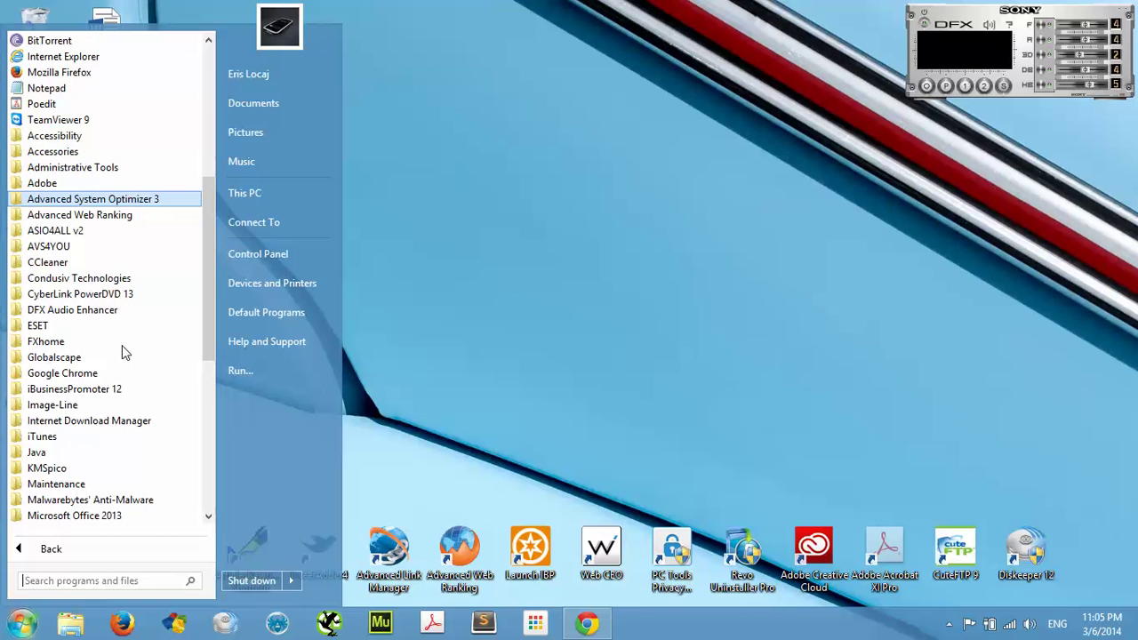
scroll(124, 353, "down", 2)
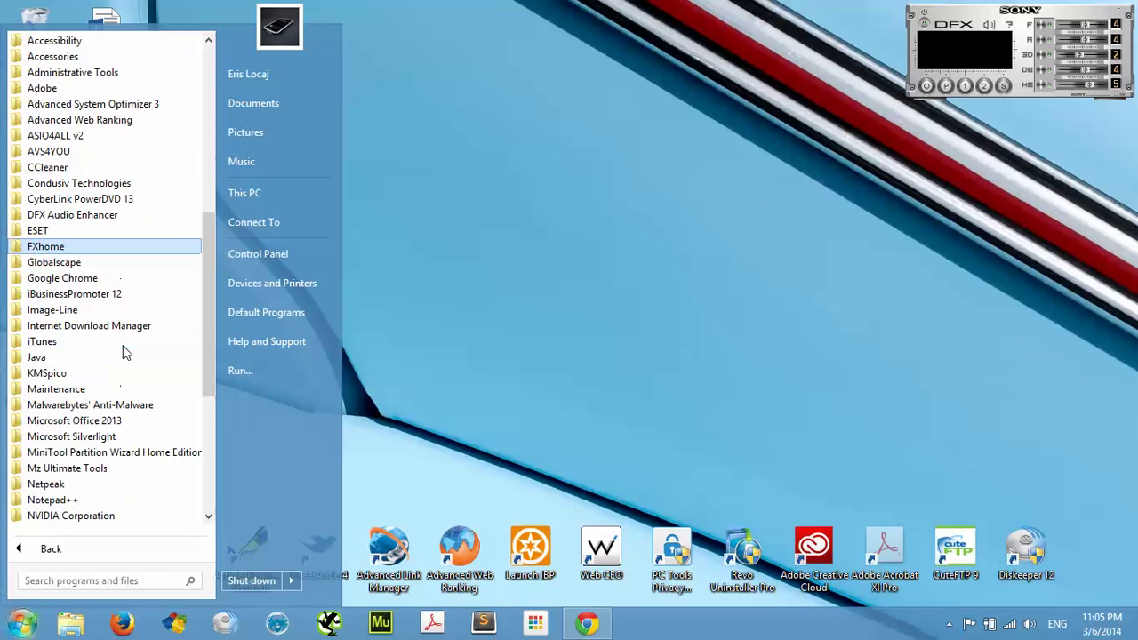
left_click(100, 454)
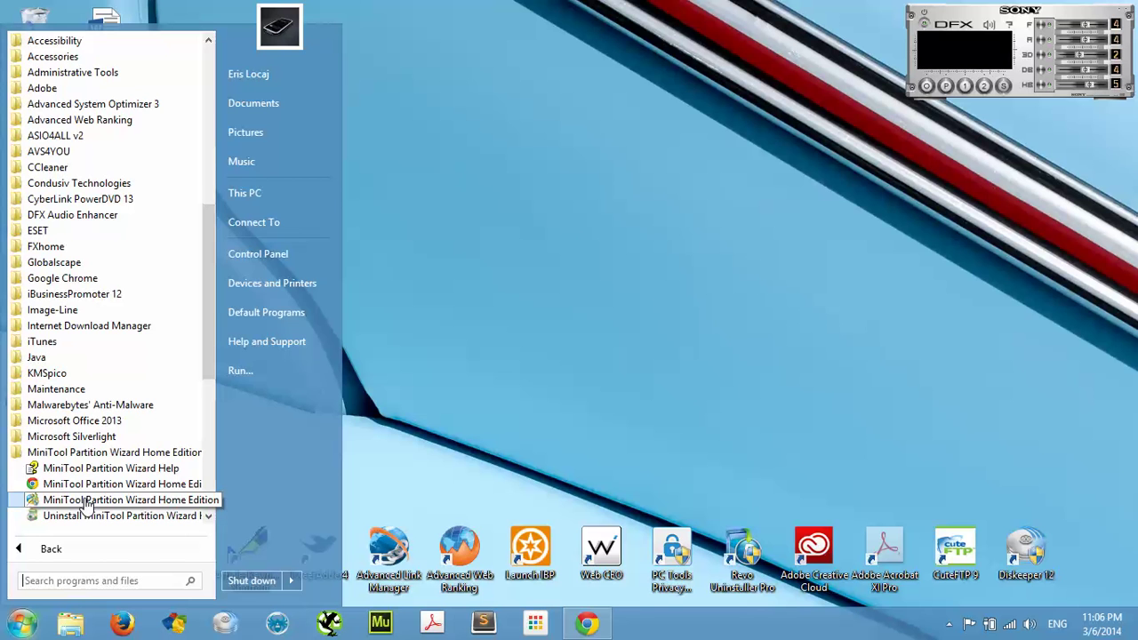
left_click(86, 501)
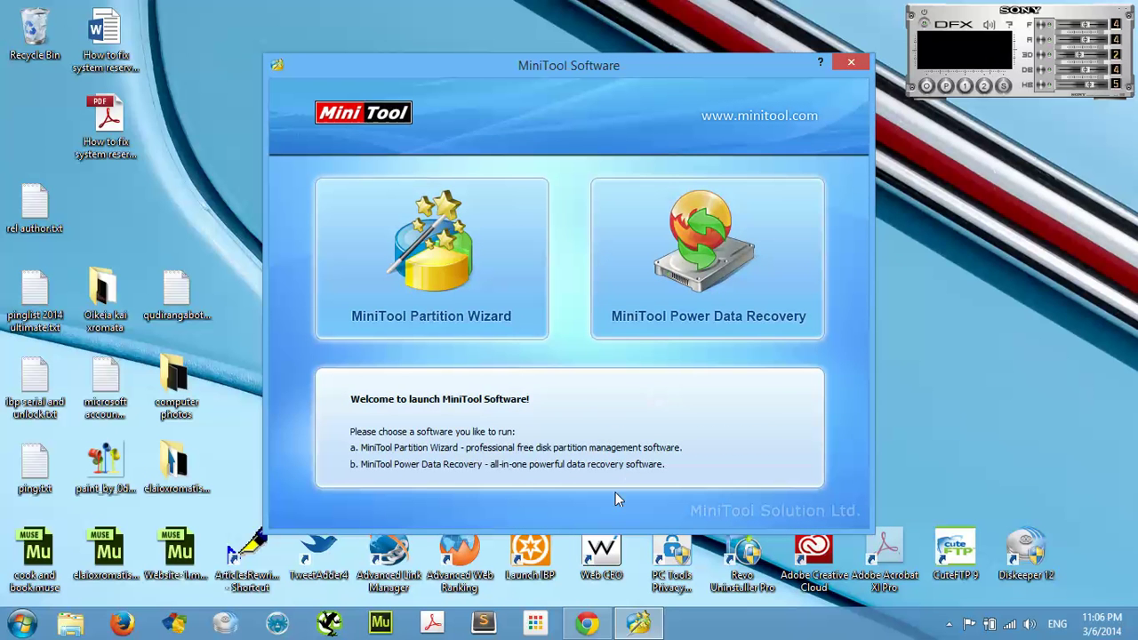
Start Partition Wizard from the MiniTool Software launcher to show Disk 1's partitions.
left_click_drag(723, 76, 726, 38)
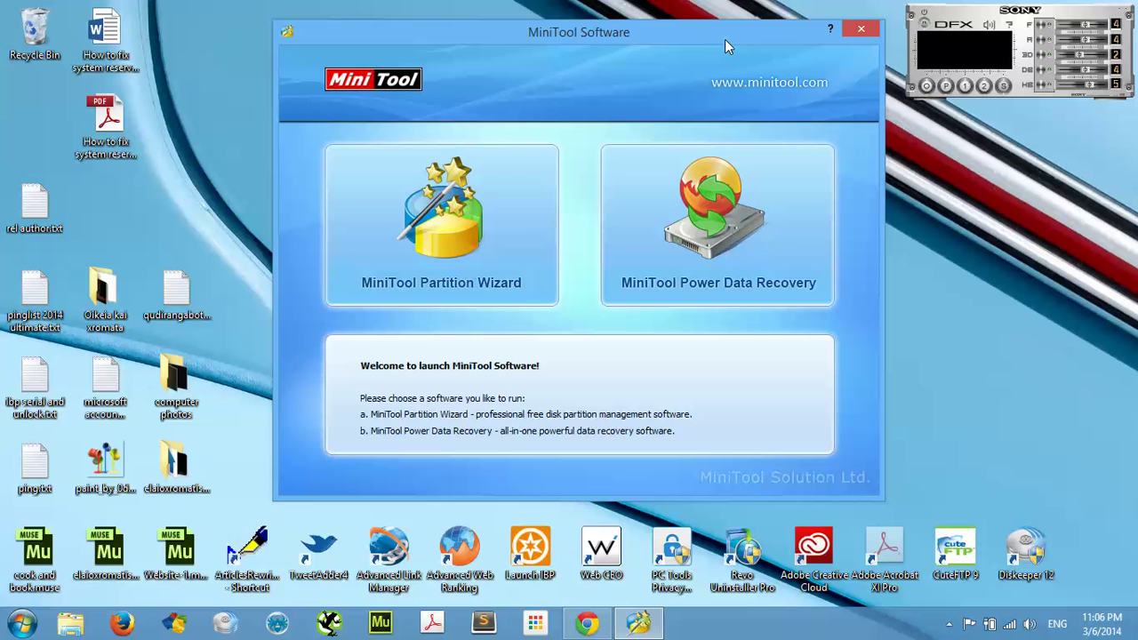
mouse_move(496, 211)
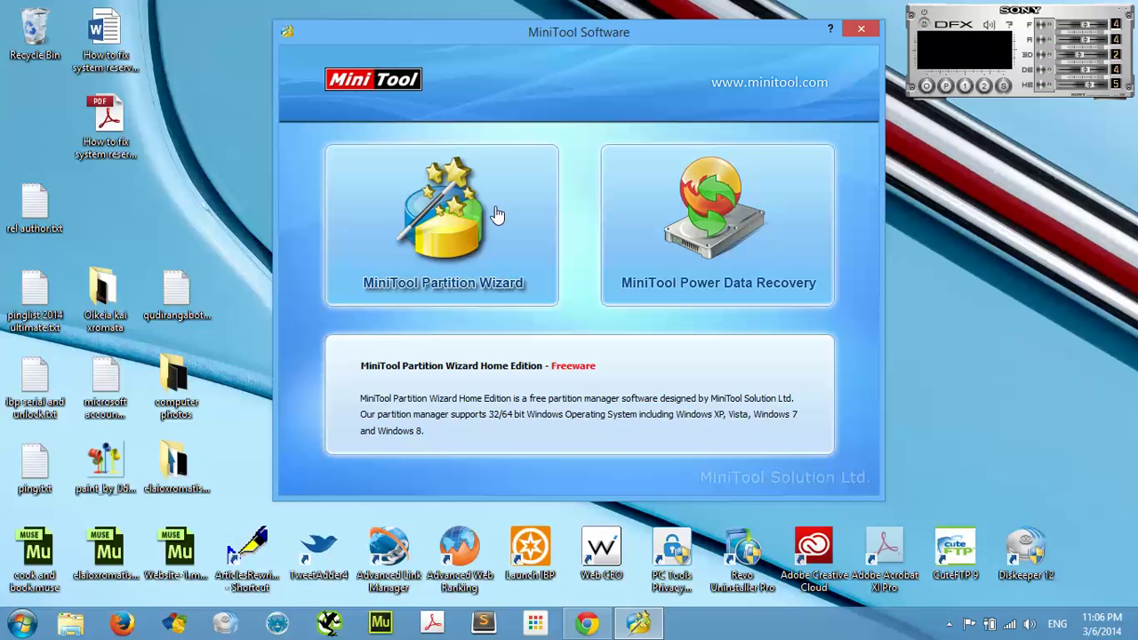
left_click(497, 214)
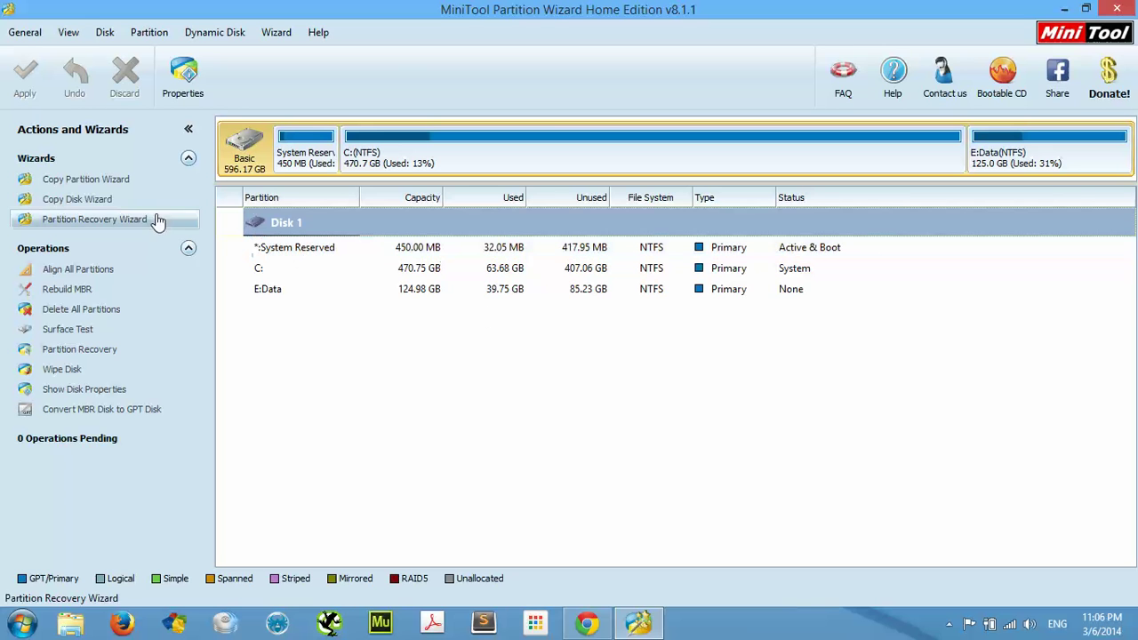
Open the Extend operation for the System Reserved partition.
left_click(320, 247)
right_click(320, 248)
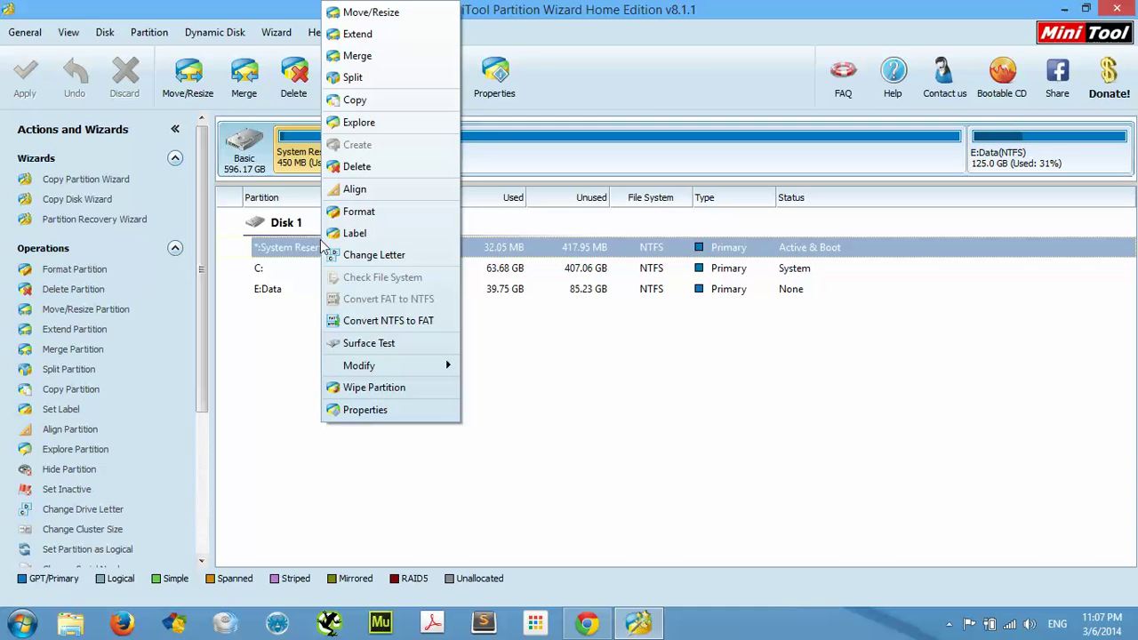
left_click(312, 247)
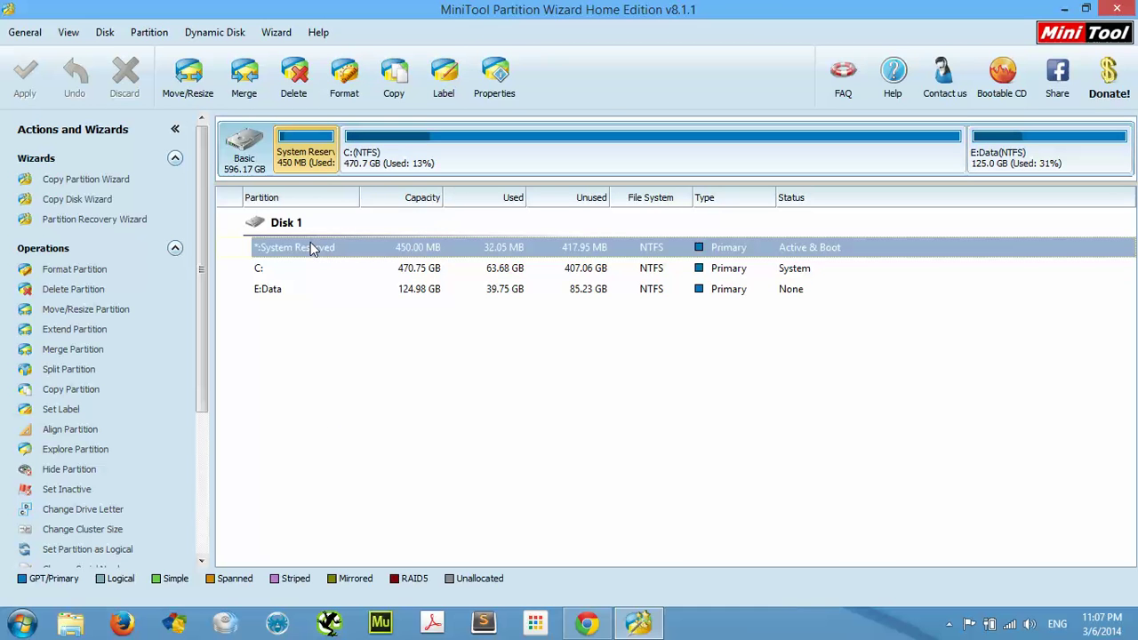
right_click(311, 247)
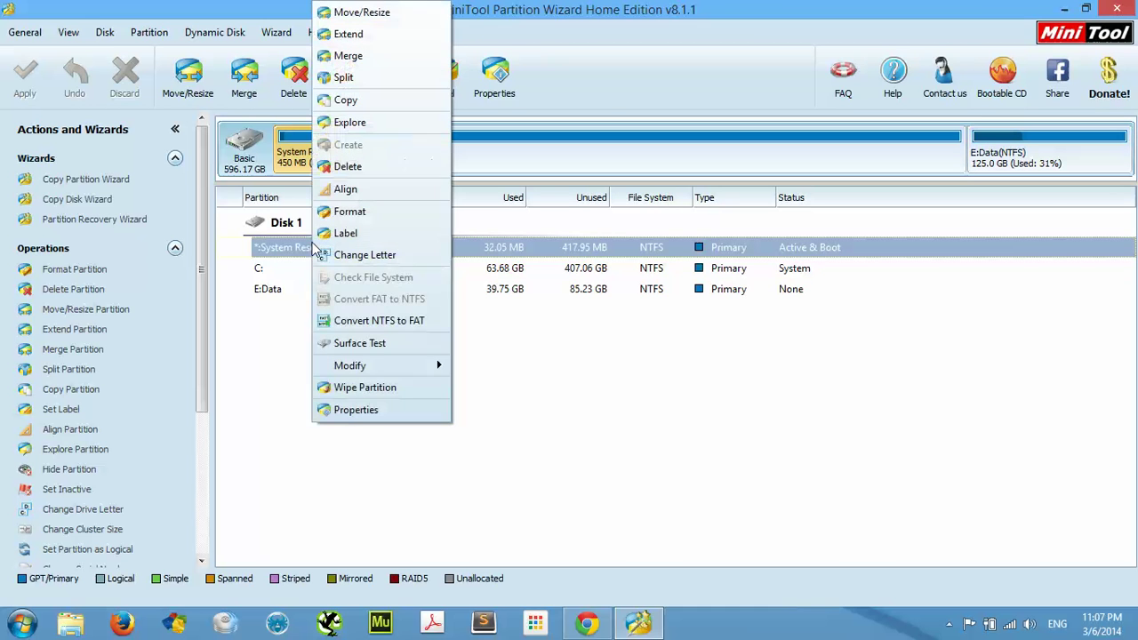
left_click(348, 36)
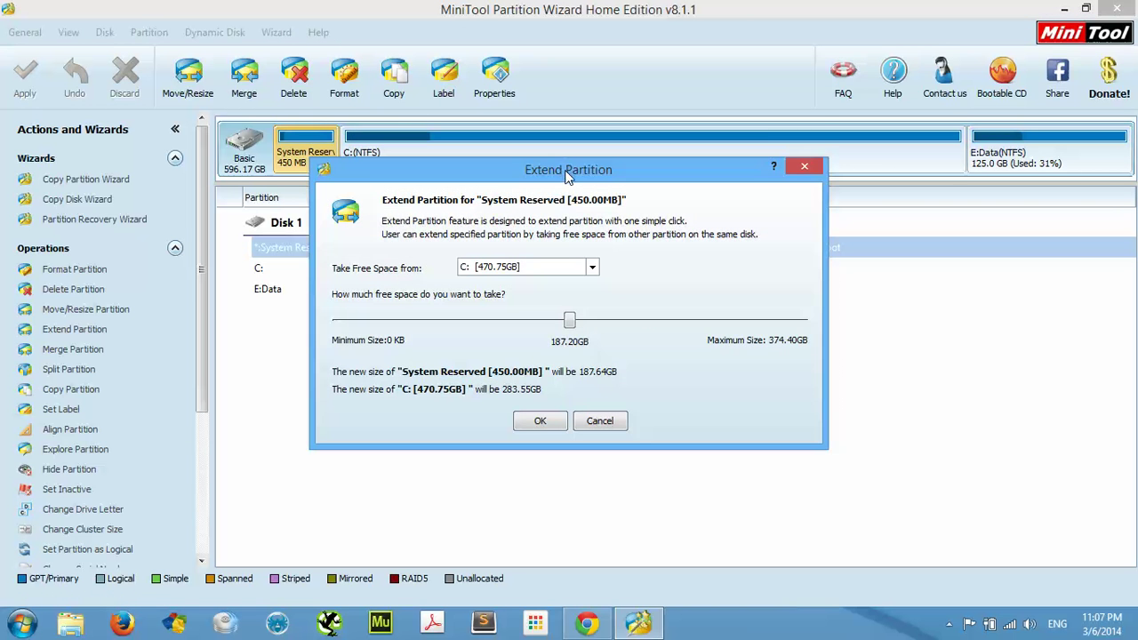
Keep C: (470.75GB) as the source of free space in the Extend Partition dialog.
left_click_drag(563, 167, 540, 100)
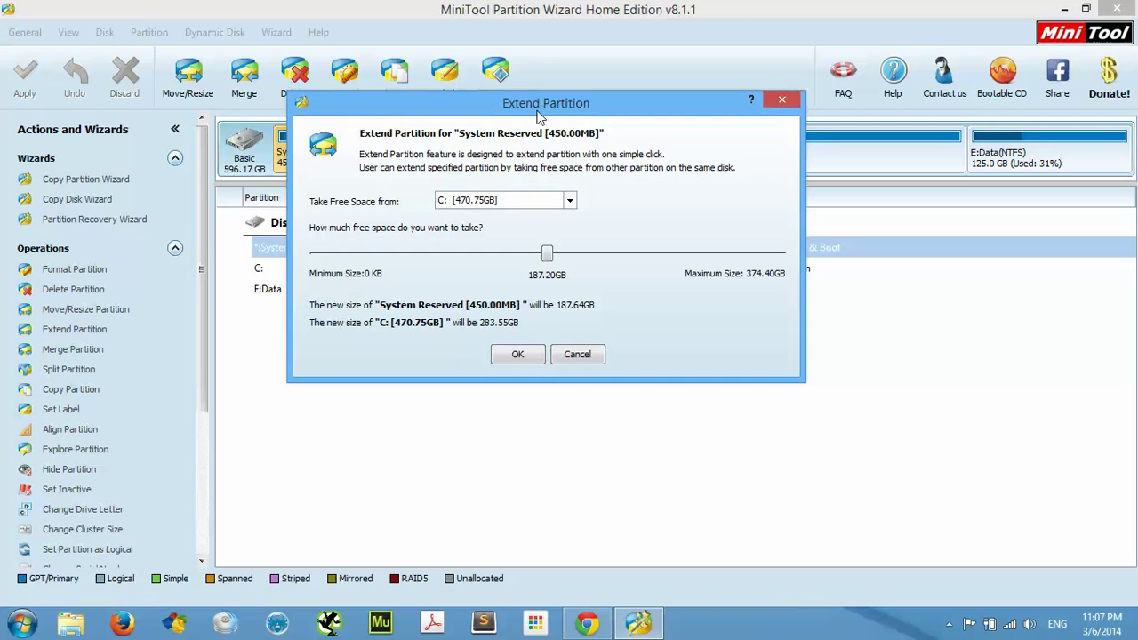
left_click(570, 202)
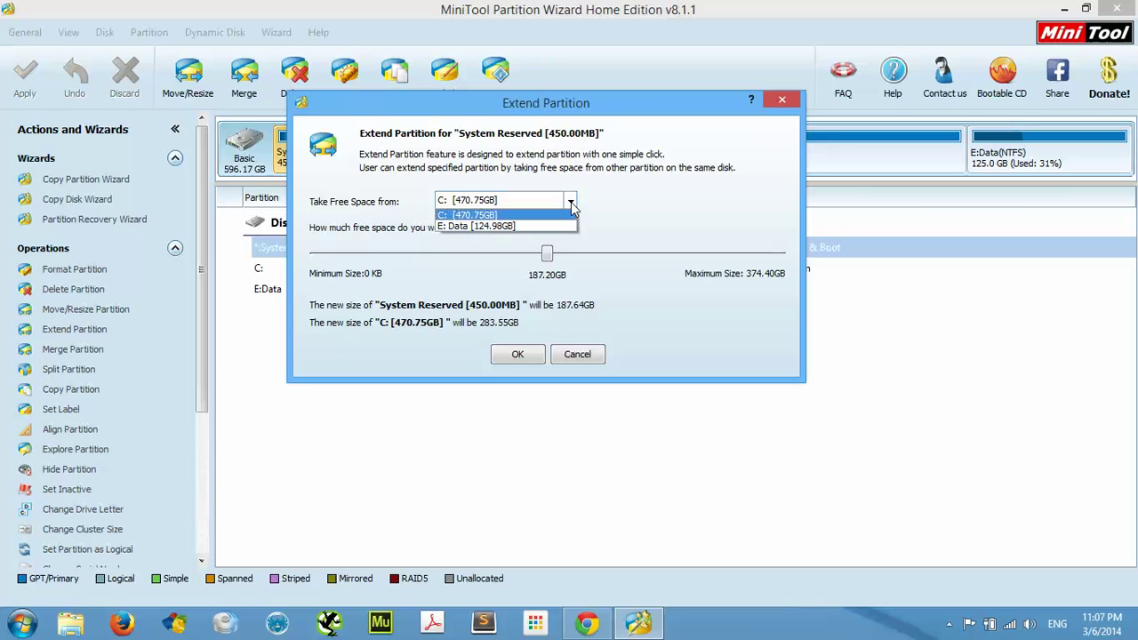
left_click(480, 236)
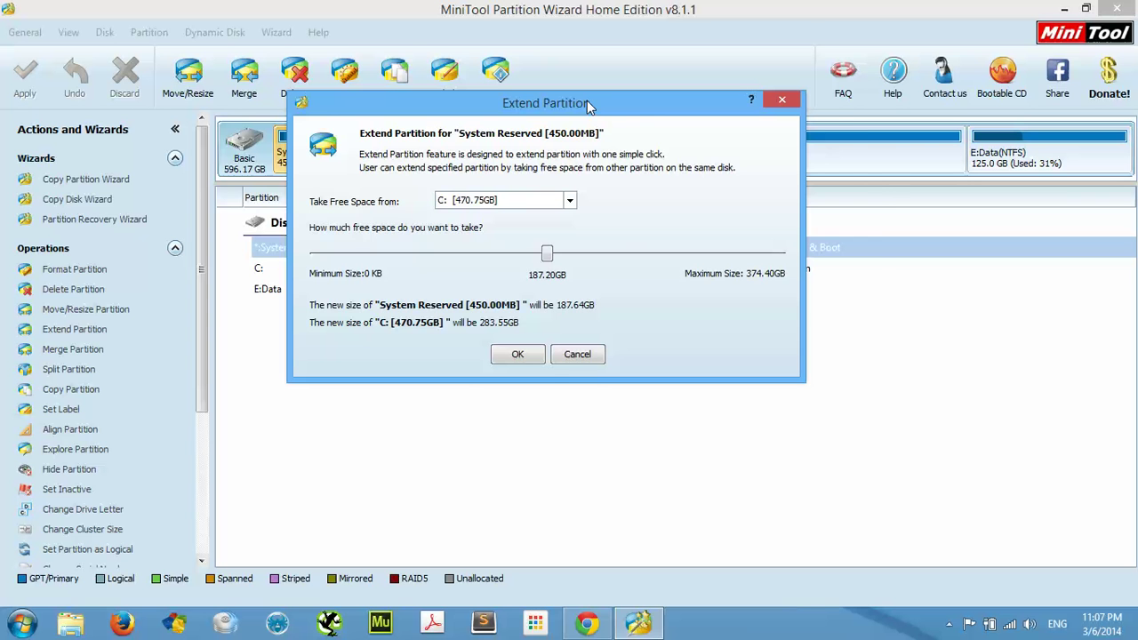
Preview taking the maximum 374.40GB from C:, then cancel without extending.
left_click_drag(587, 101, 653, 141)
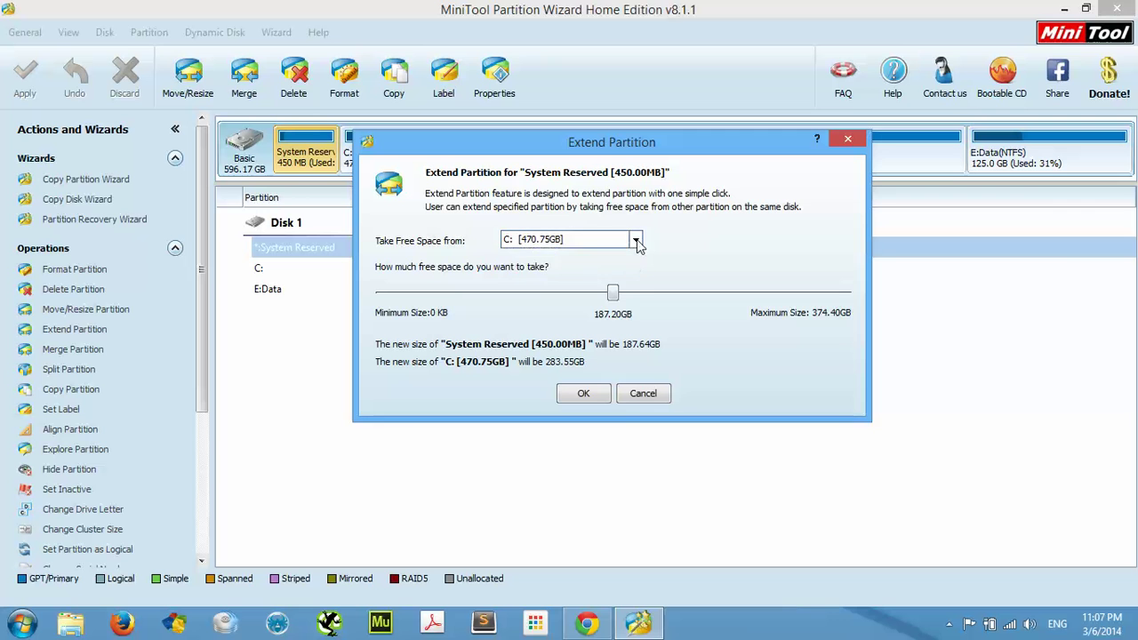
left_click(636, 241)
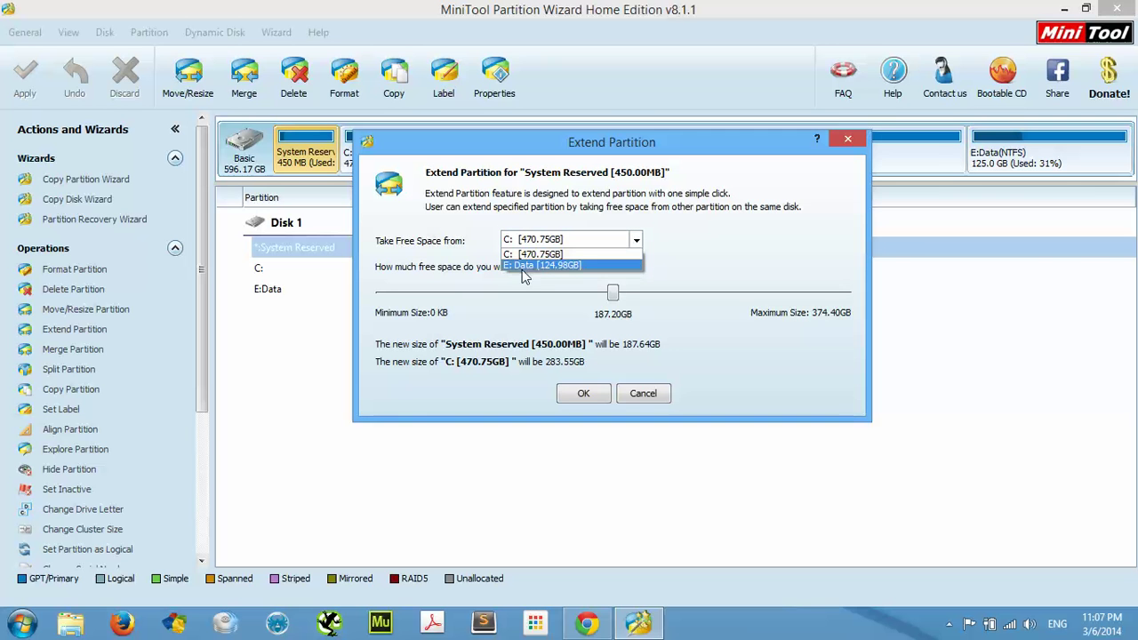
left_click(761, 261)
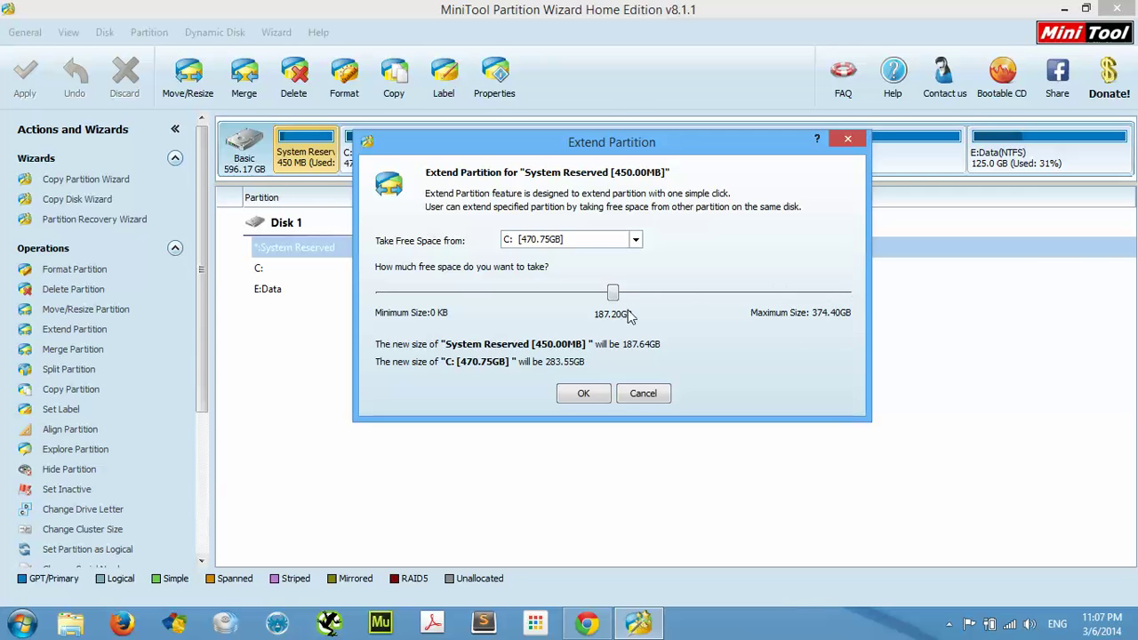
left_click_drag(613, 293, 886, 299)
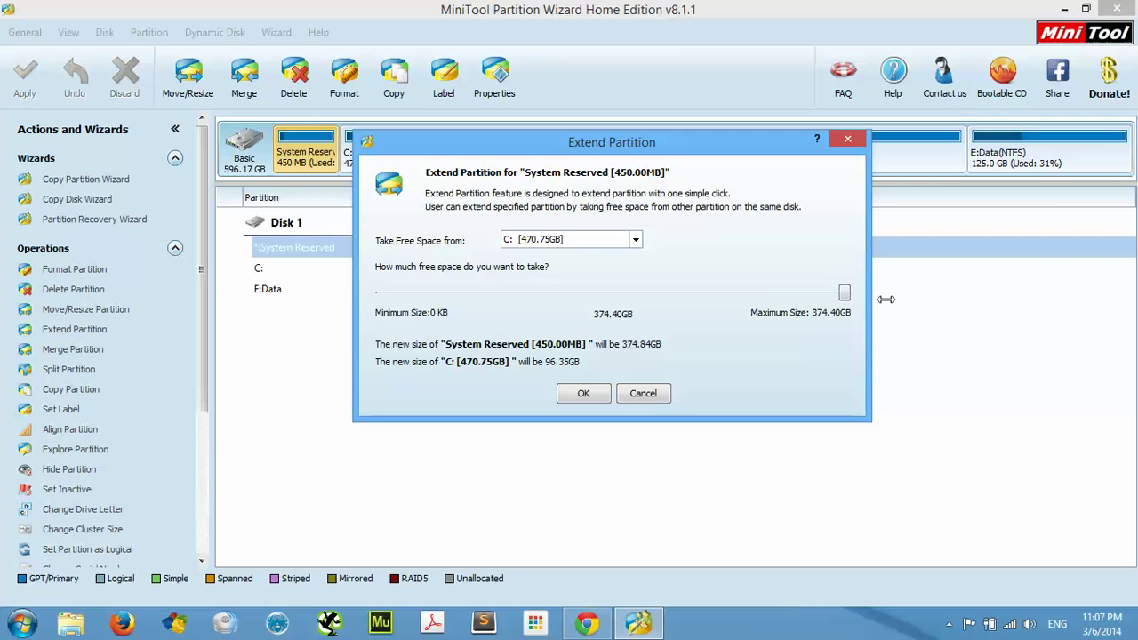
left_click(647, 398)
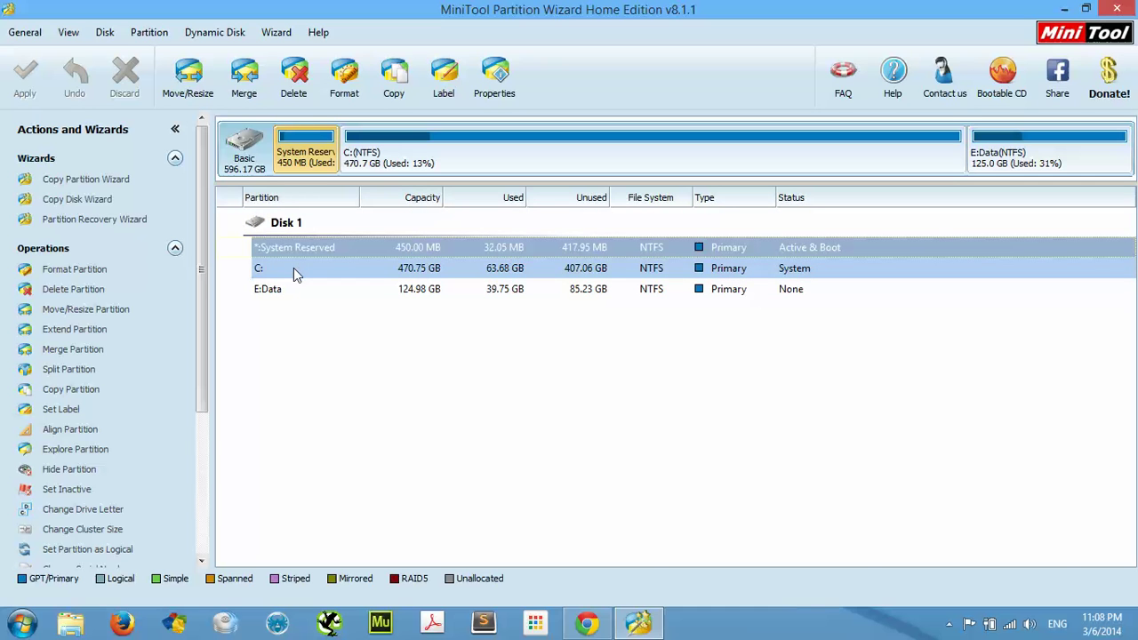
Close MiniTool Partition Wizard and dismiss the Start menu, leaving just the desktop.
left_click(1118, 10)
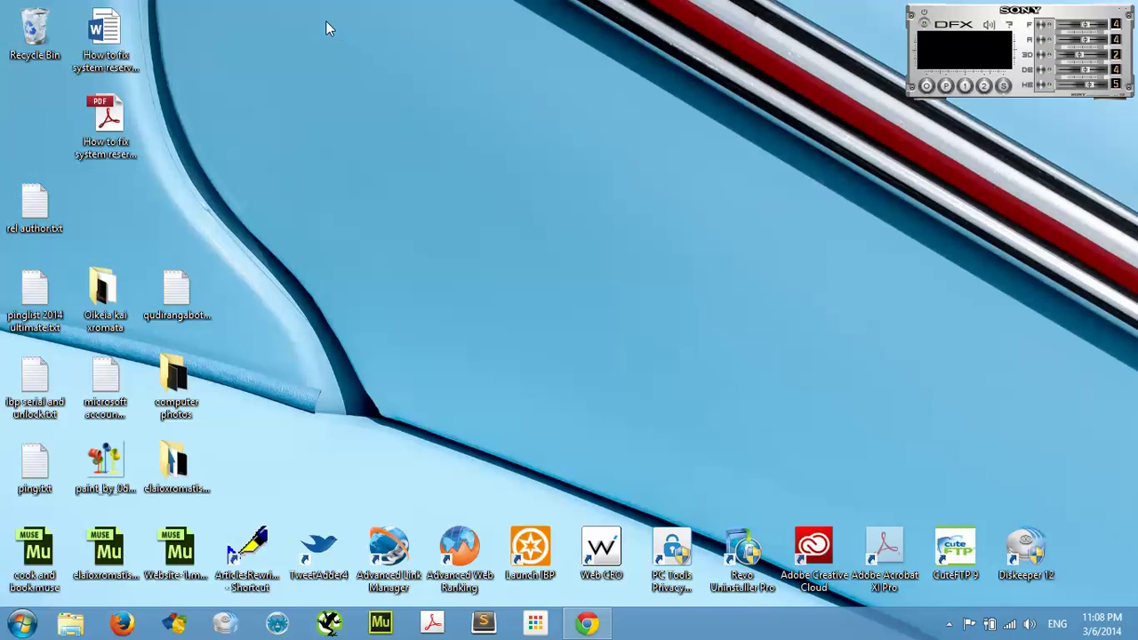
left_click_drag(325, 20, 759, 420)
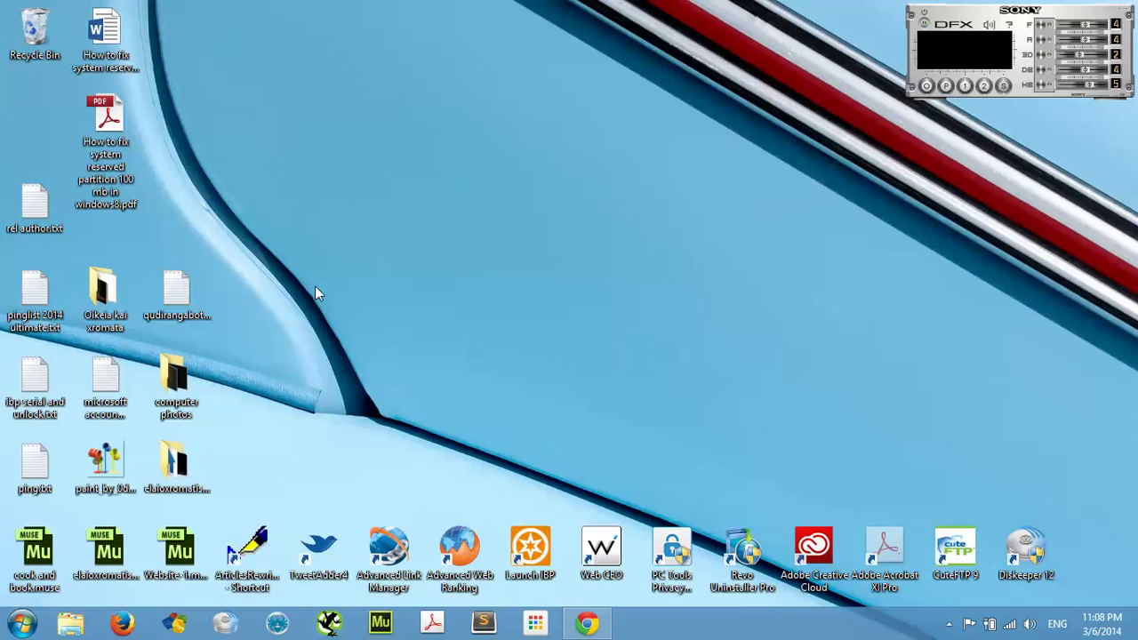
left_click_drag(253, 47, 904, 521)
left_click(23, 624)
left_click(60, 583)
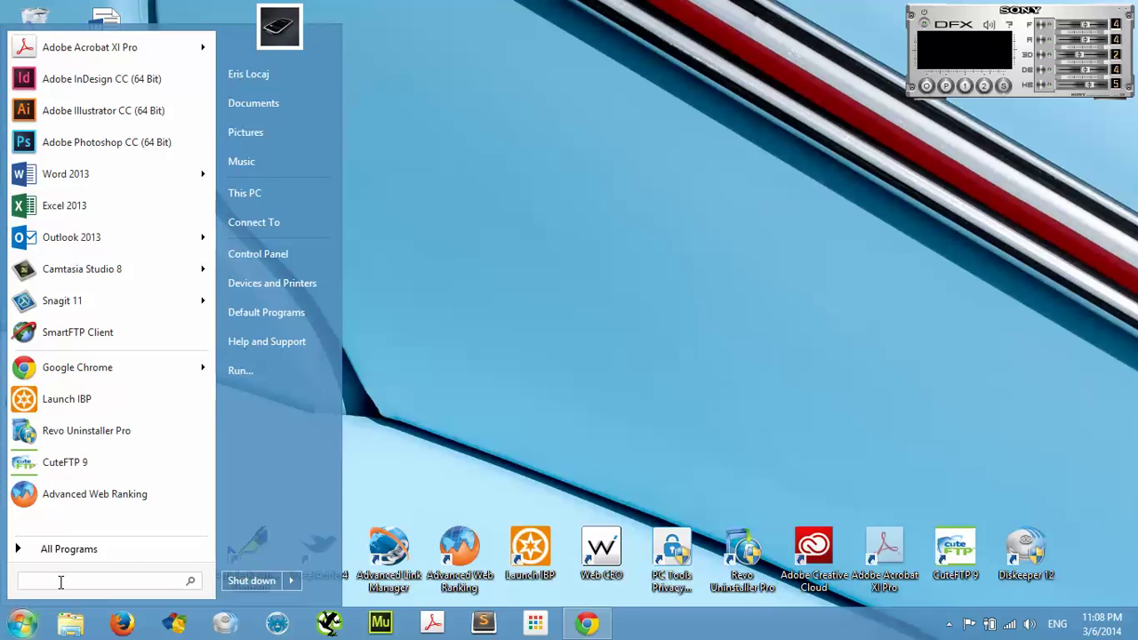
left_click(574, 336)
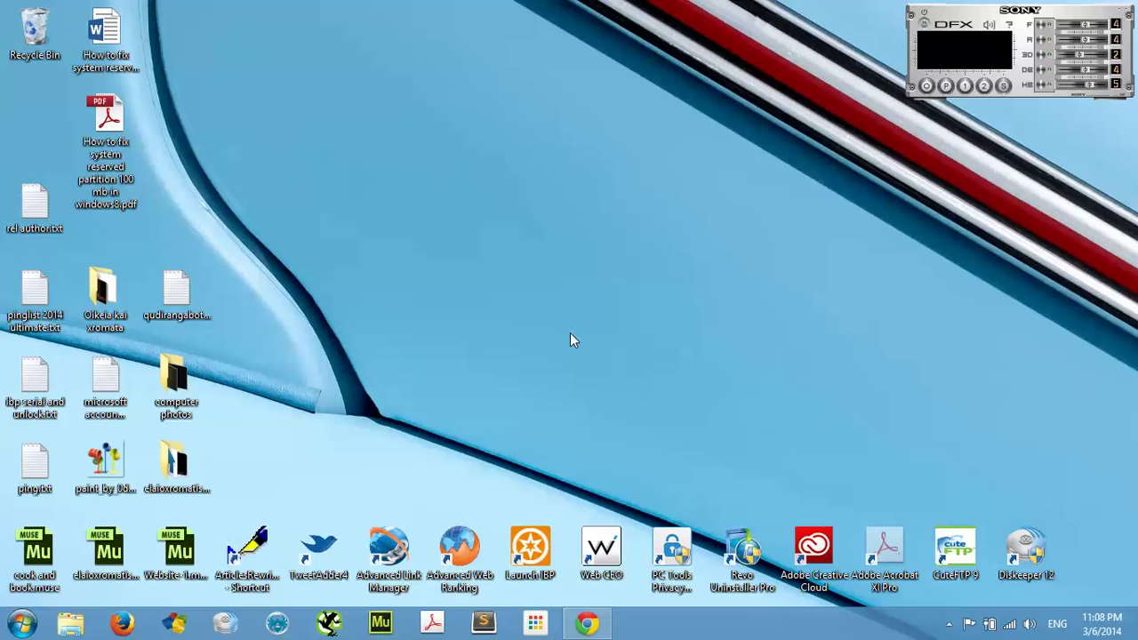
Open Command Prompt (Admin) from the Win+X menu and center it on screen.
key("super+x")
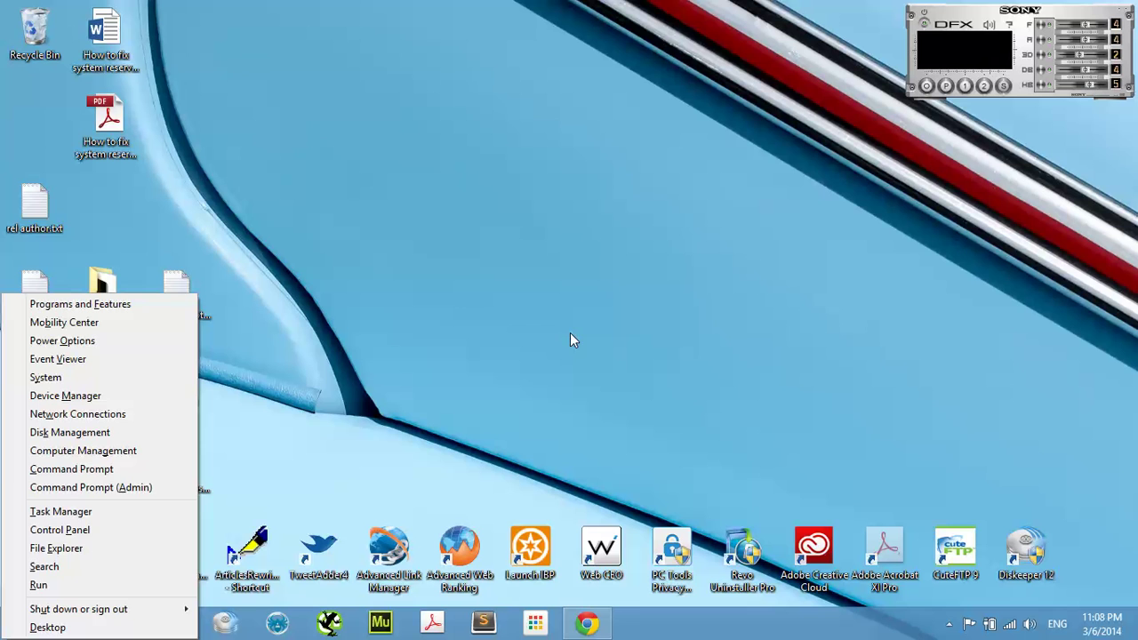
left_click(125, 494)
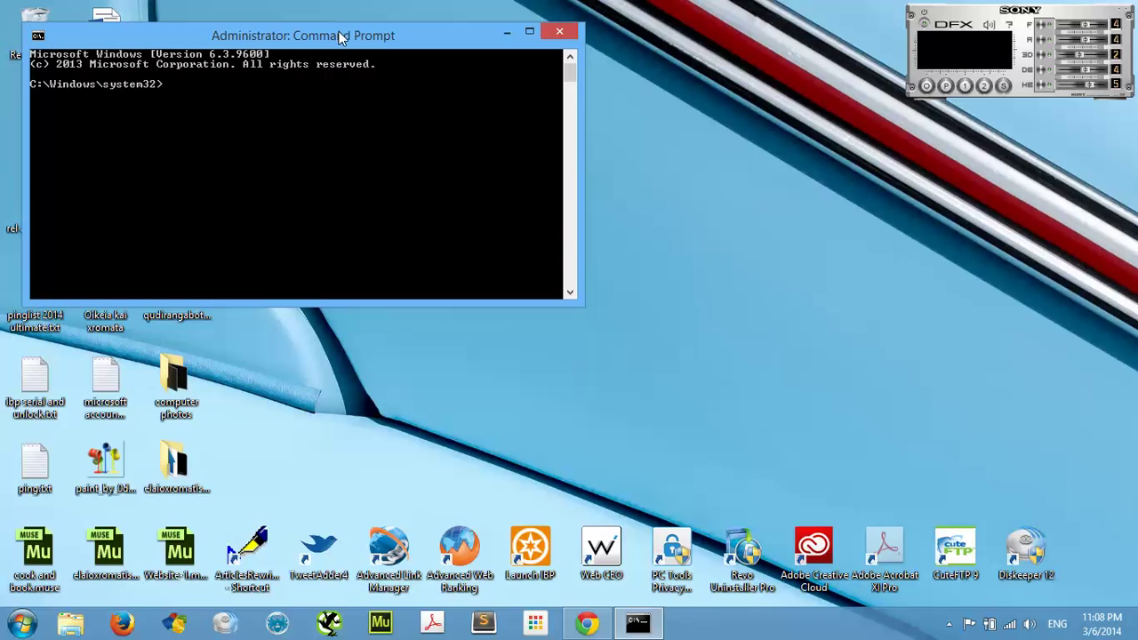
left_click_drag(345, 33, 605, 172)
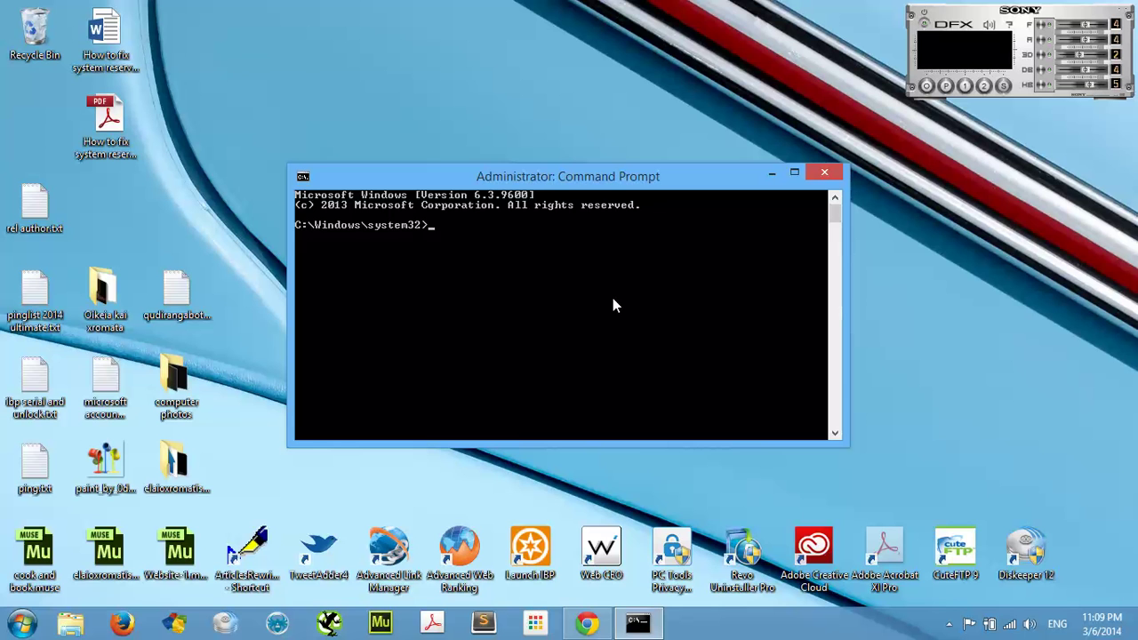
Run chkdsk /f c: on the locked system drive, then erase the typed answer to the restart-schedule prompt.
type("chkdsk /f c:")
key("Return")
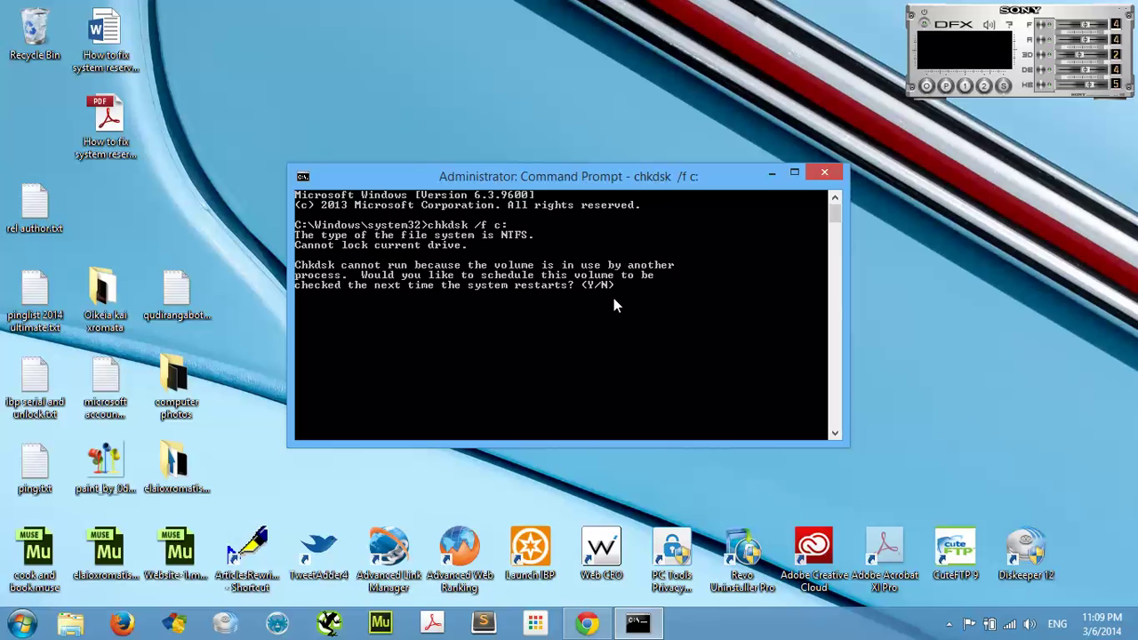
key("BackSpace")
Close the administrator Command Prompt, drag-select across the desktop, and select the Adobe Acrobat XI Pro shortcut.
left_click(824, 173)
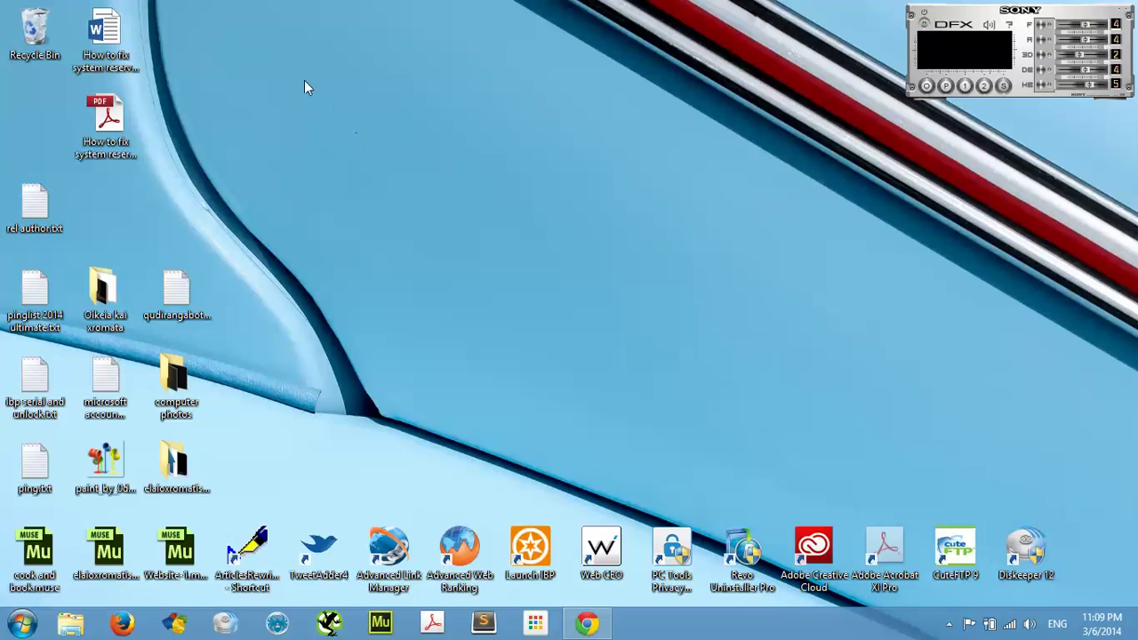
left_click_drag(308, 72, 896, 490)
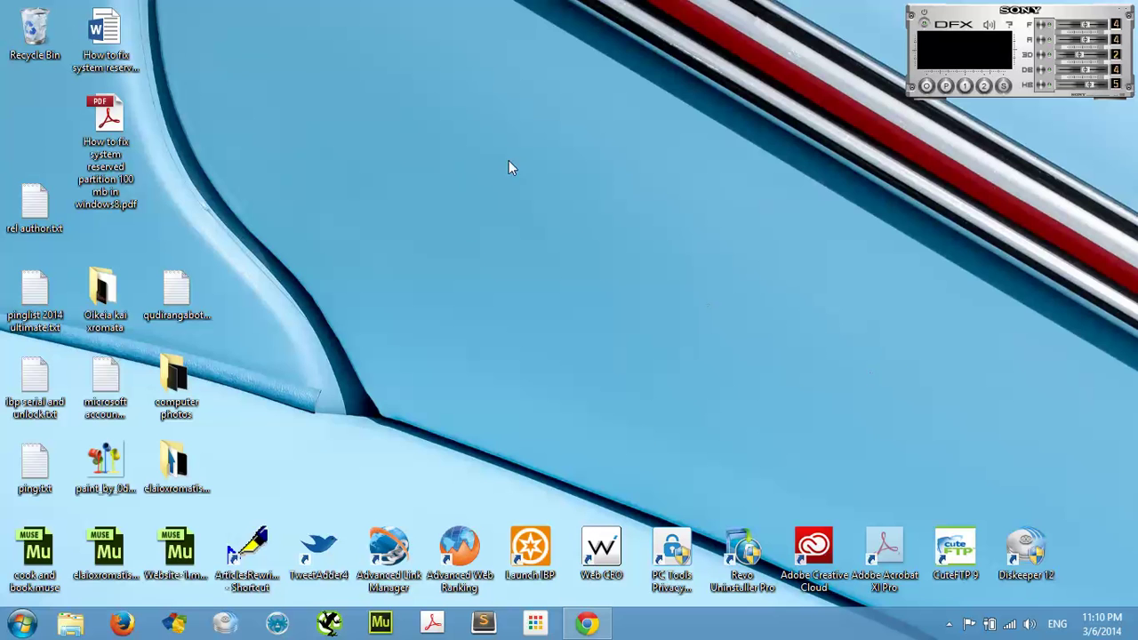
left_click_drag(206, 39, 906, 507)
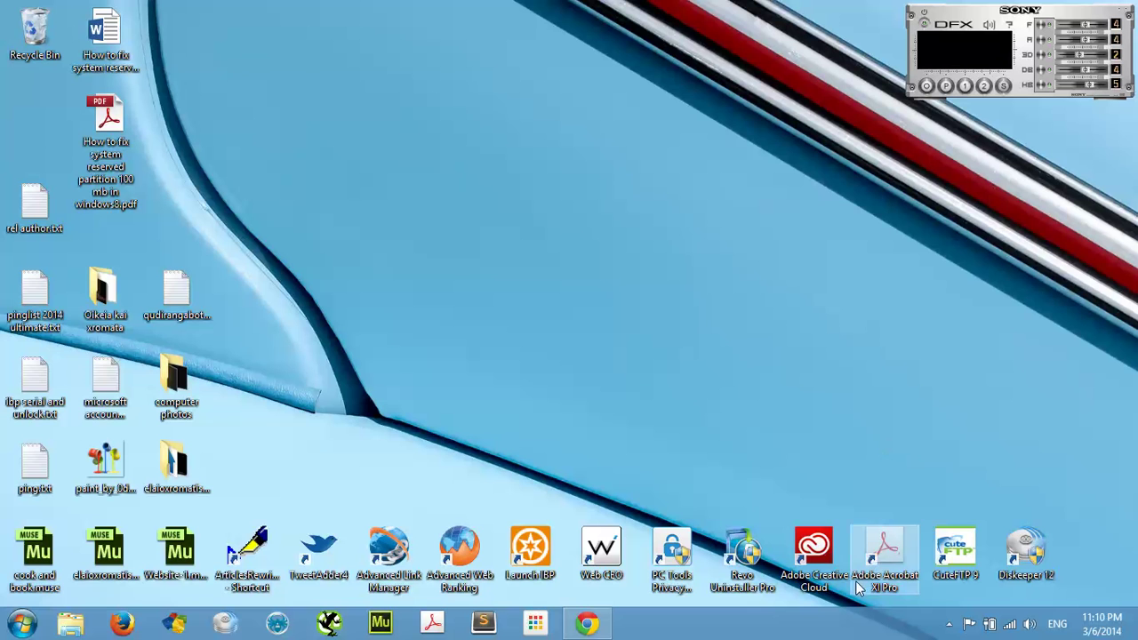
left_click_drag(261, 84, 900, 492)
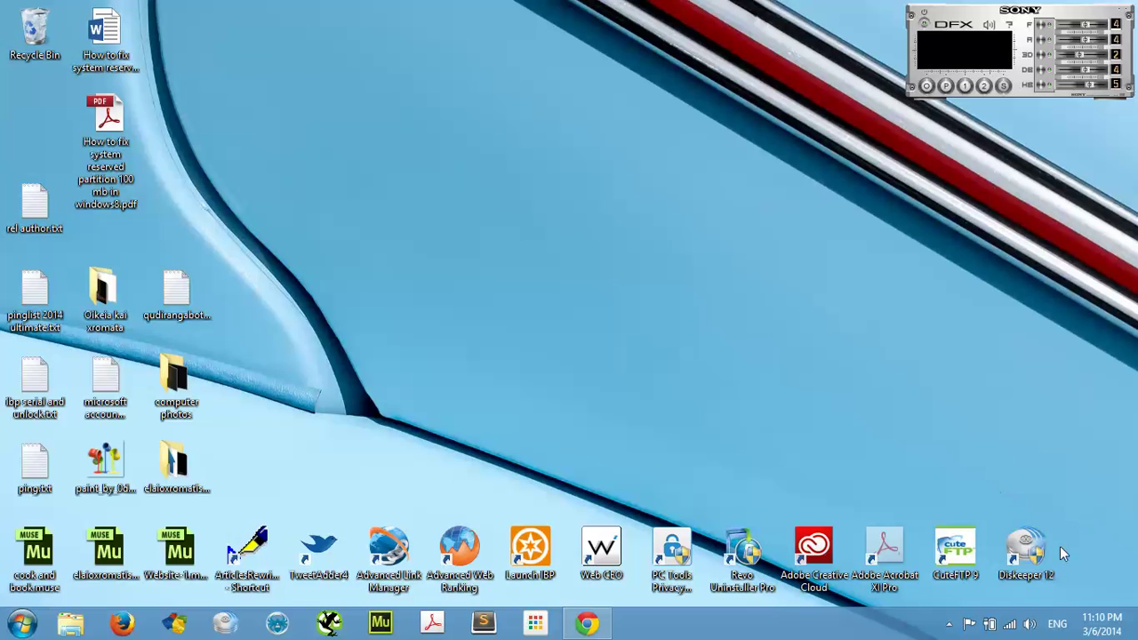
left_click_drag(245, 81, 897, 492)
left_click(893, 551)
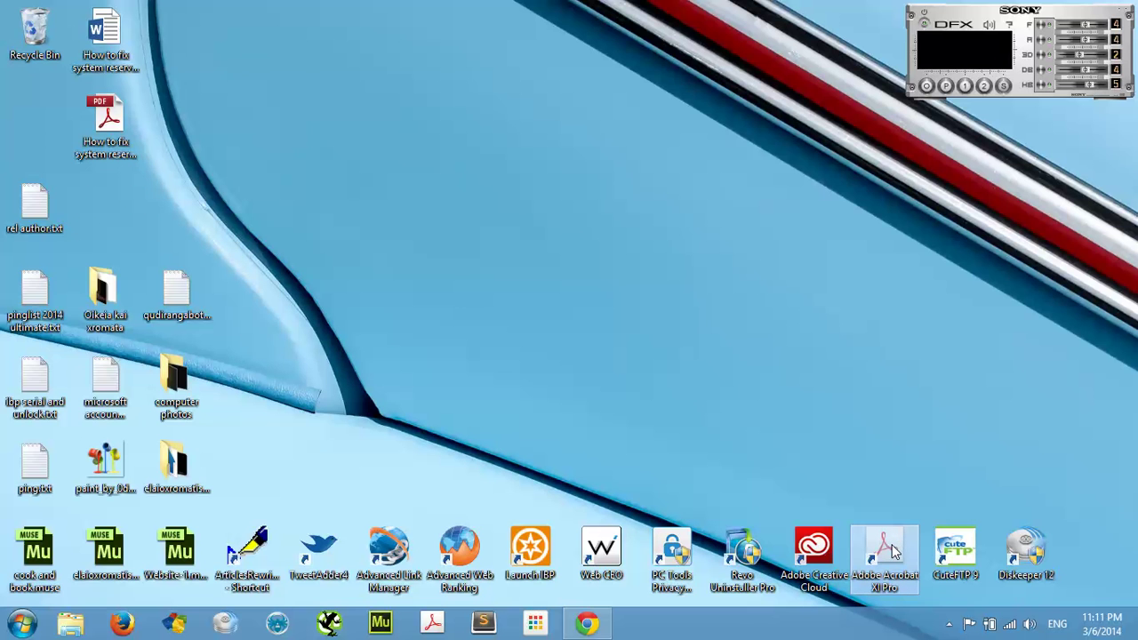